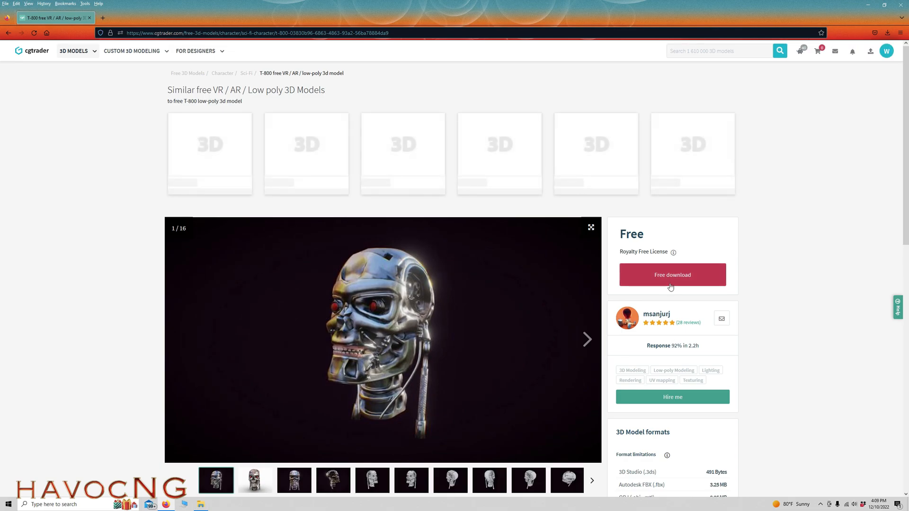
Get the free T-800 model from CGTrader by downloading its t-800.obj and textures.zip files
click(670, 282)
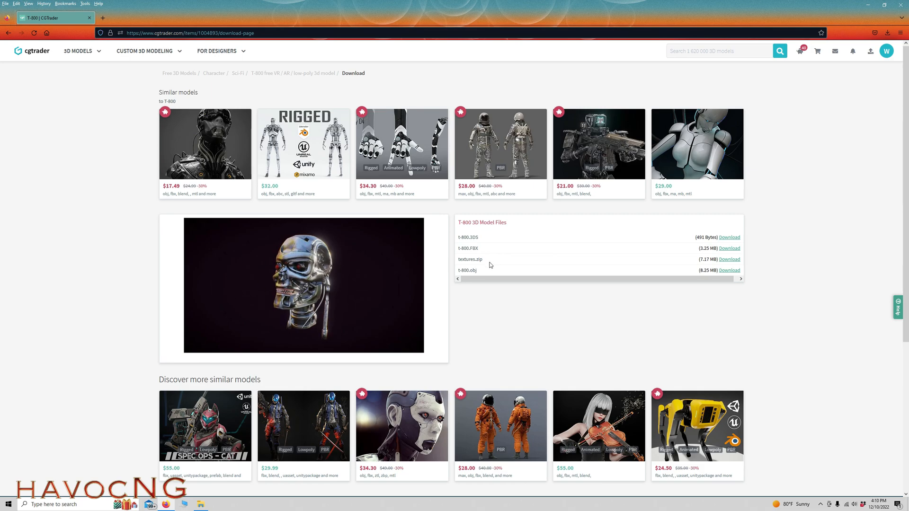
click(729, 270)
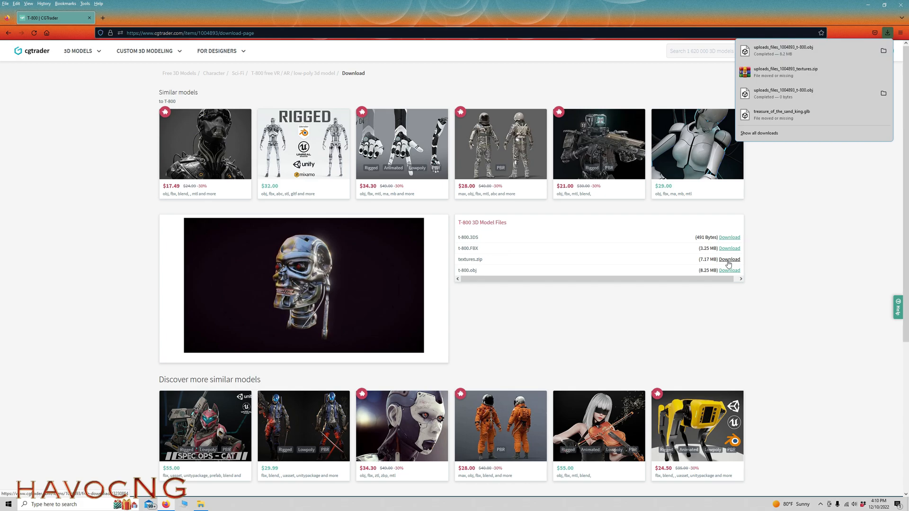
click(729, 261)
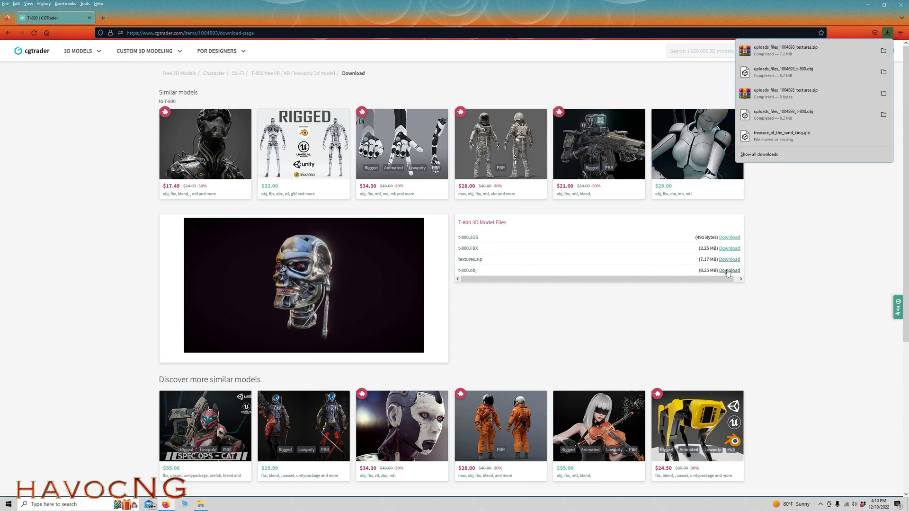
Show the downloaded textures archive in its folder, minimize the browser and extract the archive there
click(883, 51)
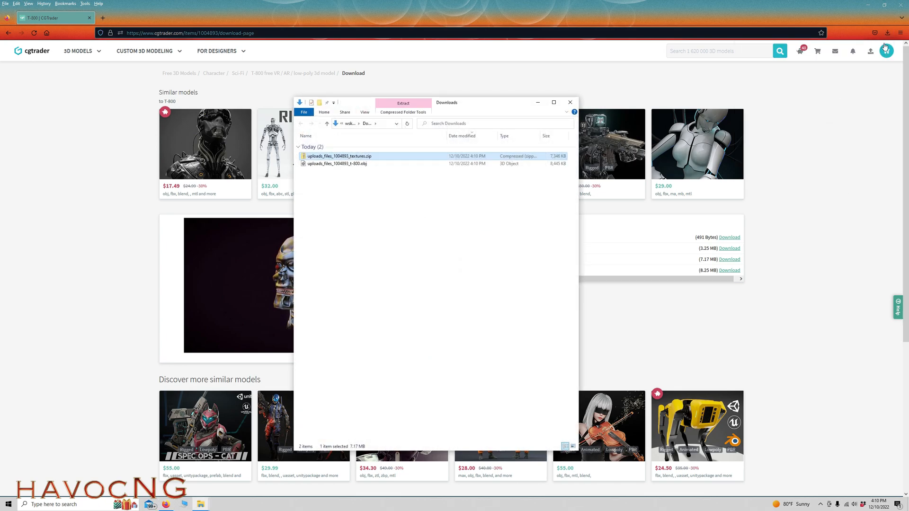
click(867, 6)
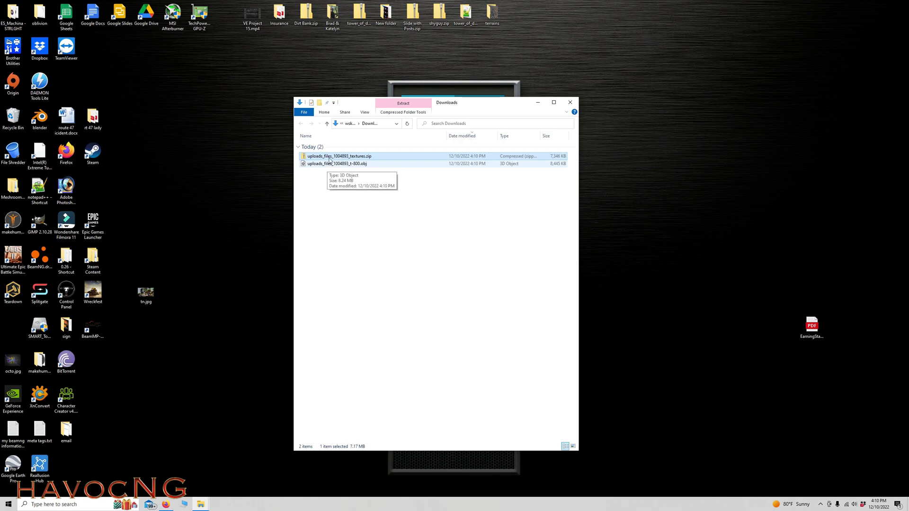
right_click(321, 156)
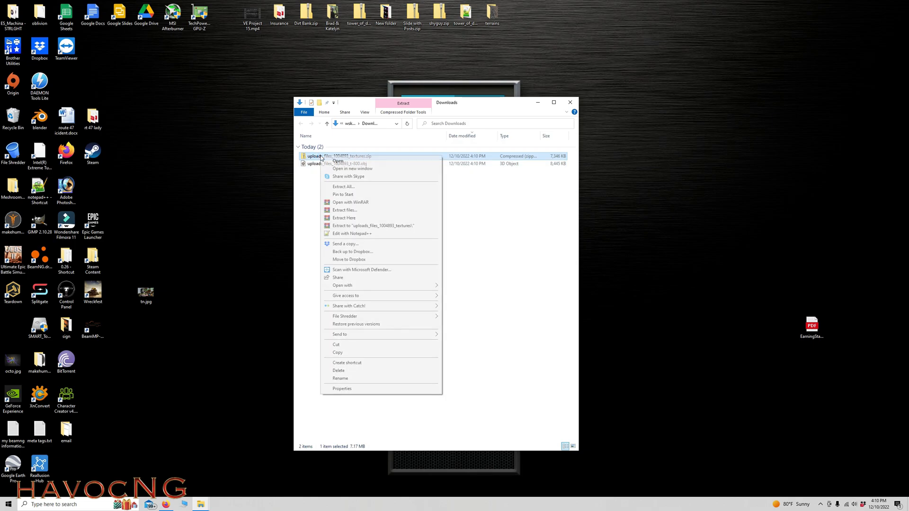
click(343, 188)
click(516, 317)
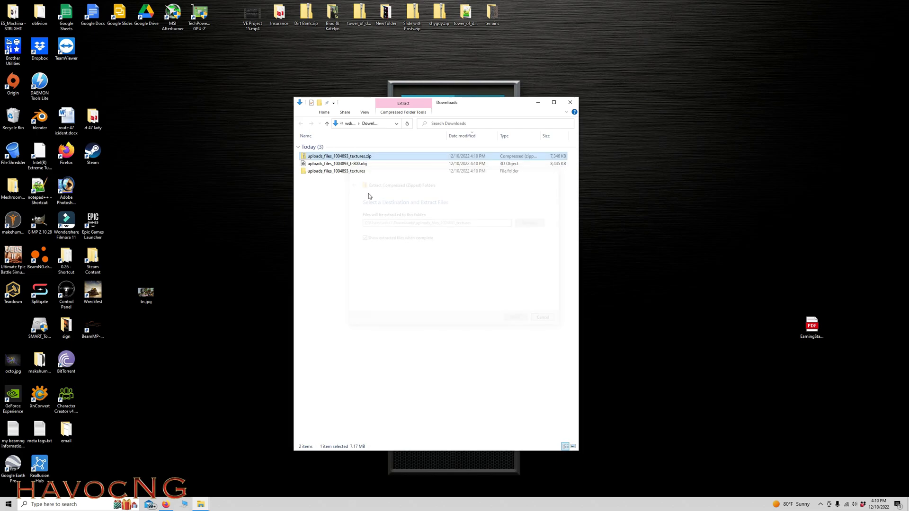
click(579, 111)
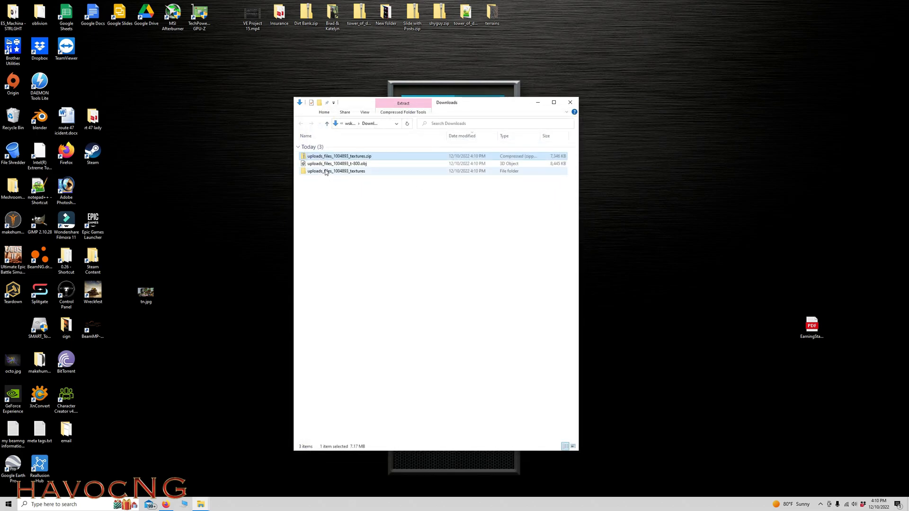
Rename the extracted textures folder to "textures"
click(324, 173)
right_click(324, 173)
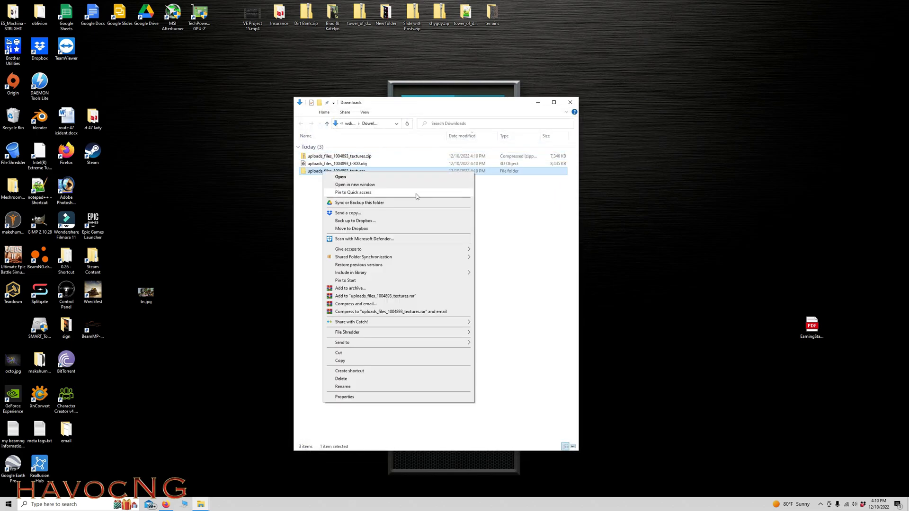
click(346, 386)
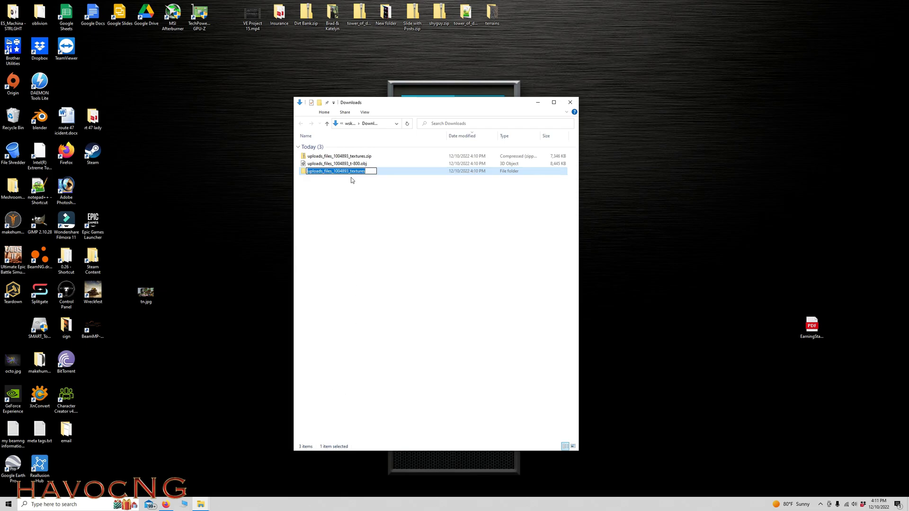
click(351, 171)
key(BackSpace)
key(BackSpace)
key(BackSpace)
key(BackSpace)
key(BackSpace)
key(BackSpace)
key(BackSpace)
key(BackSpace)
key(BackSpace)
key(BackSpace)
key(BackSpace)
key(BackSpace)
key(BackSpace)
key(BackSpace)
key(BackSpace)
key(BackSpace)
key(BackSpace)
key(BackSpace)
key(BackSpace)
key(BackSpace)
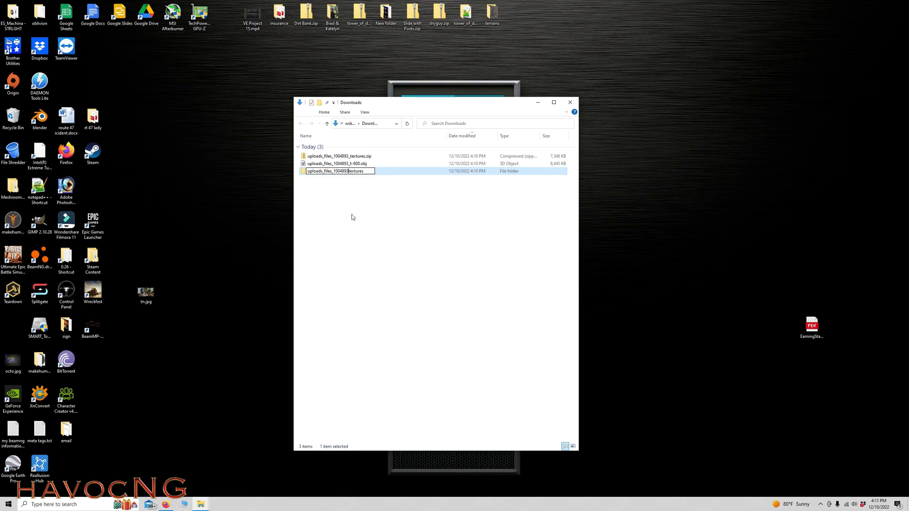
click(333, 163)
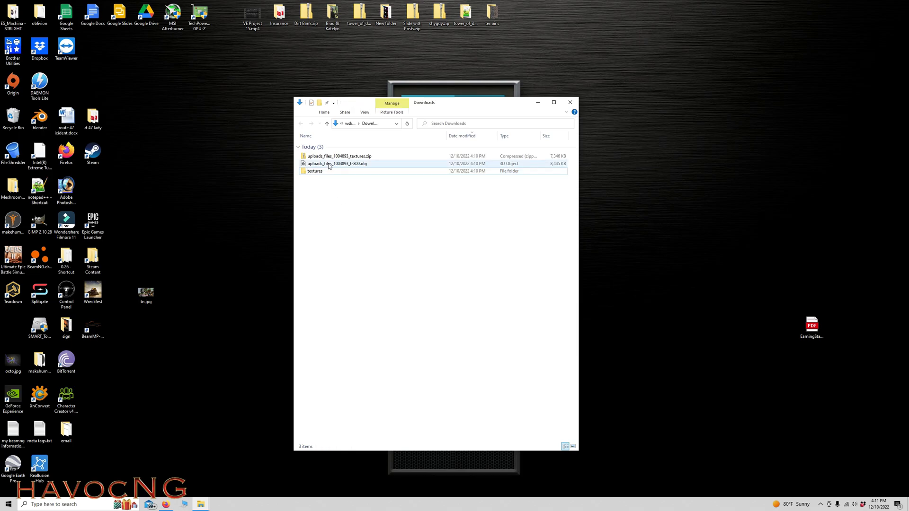
Move the downloaded T-800 OBJ file into the textures folder and check the folder's contents
drag(334, 164, 322, 174)
click(324, 159)
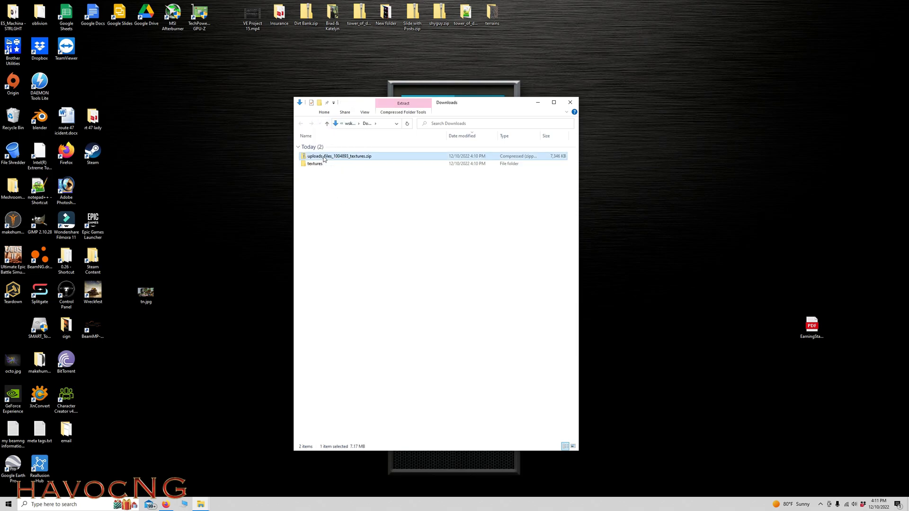
click(329, 188)
double_click(313, 163)
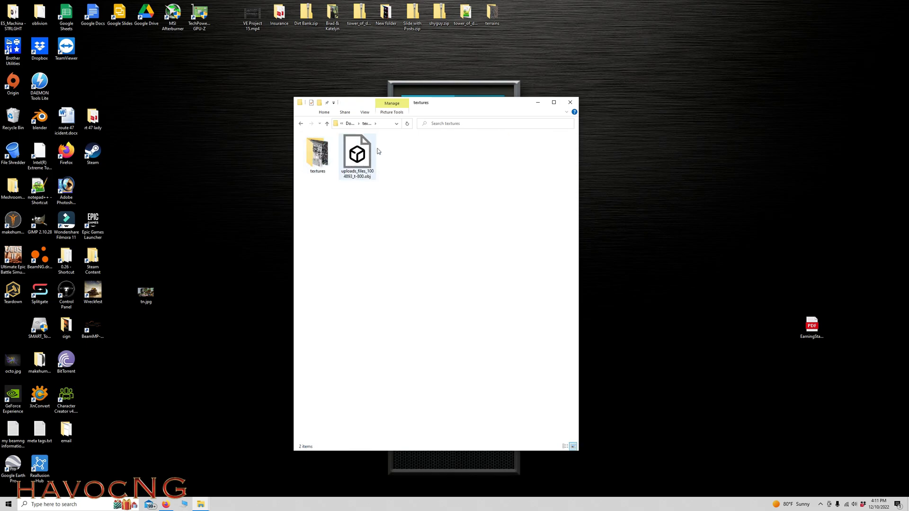
click(571, 103)
Launch Blender, dismiss the splash screen and delete the default cube
double_click(46, 125)
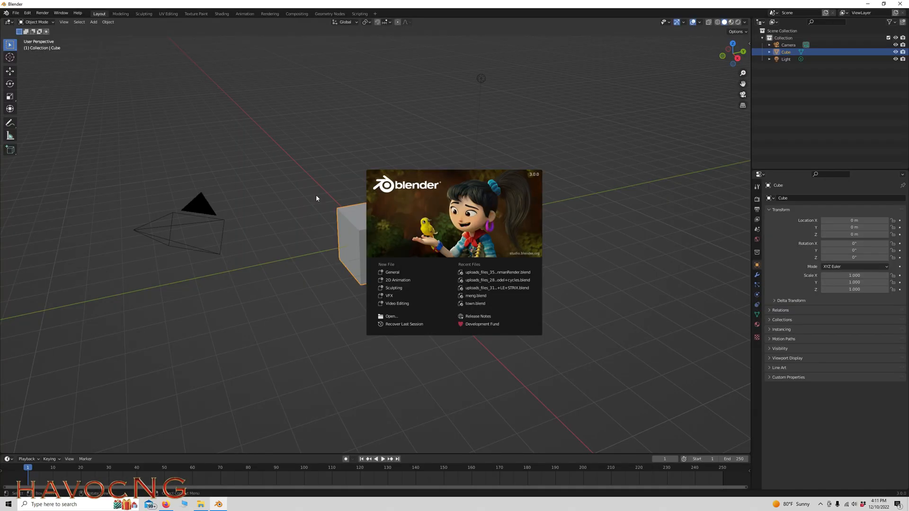
click(313, 195)
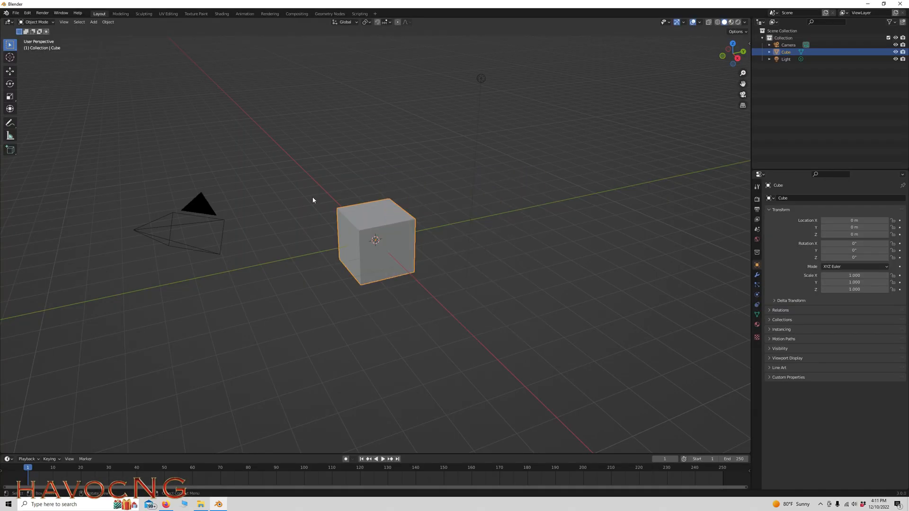
key(Delete)
Import the T-800 Wavefront OBJ from the textures folder in Downloads with the default import settings
click(15, 13)
mouse_move(47, 109)
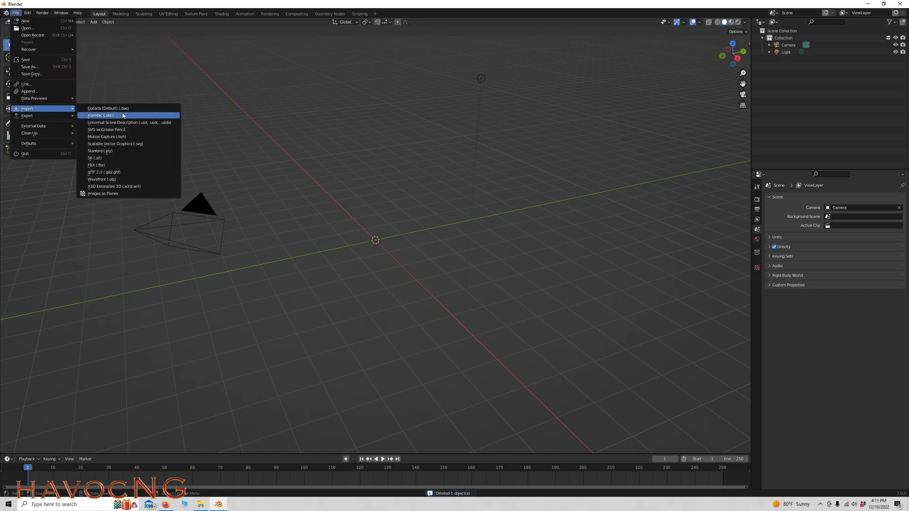
click(107, 180)
click(294, 232)
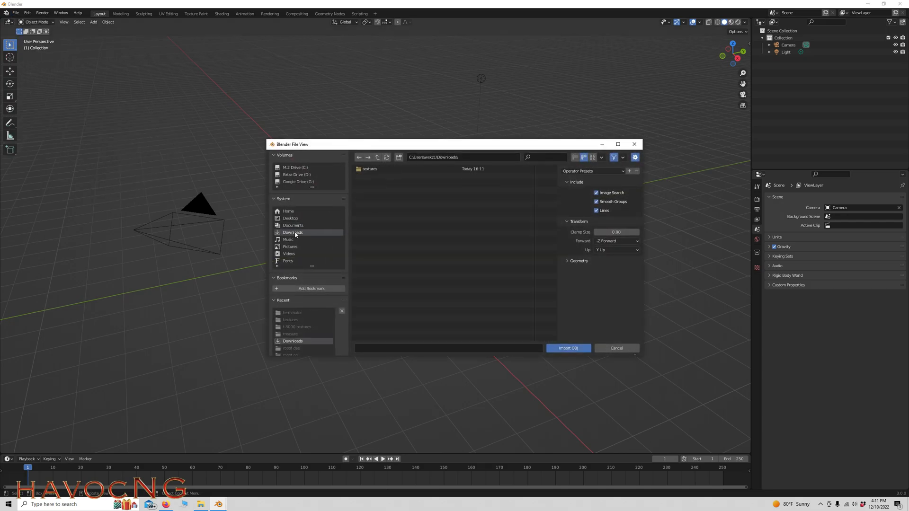
double_click(365, 169)
double_click(368, 176)
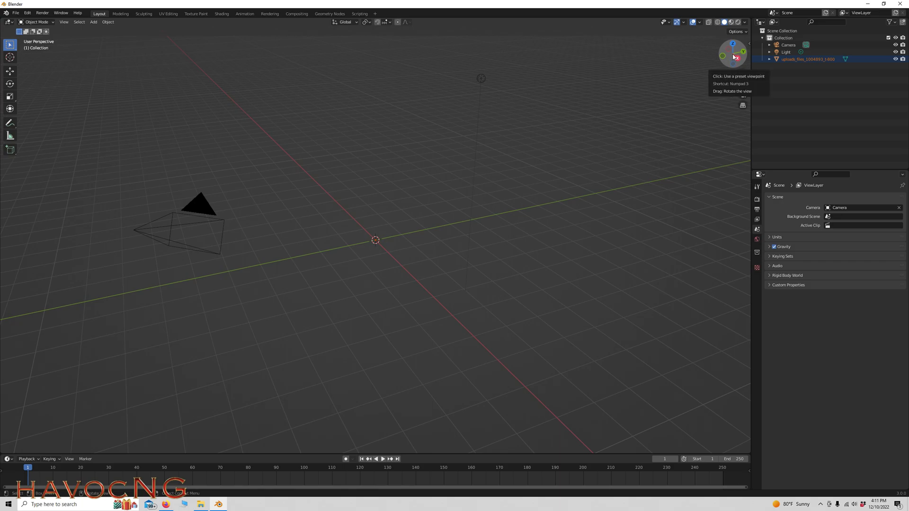
Scale the imported T-800 head freehand to about -0.078 on all axes
drag(733, 56, 574, 167)
scroll(537, 165, up, 2)
key(s)
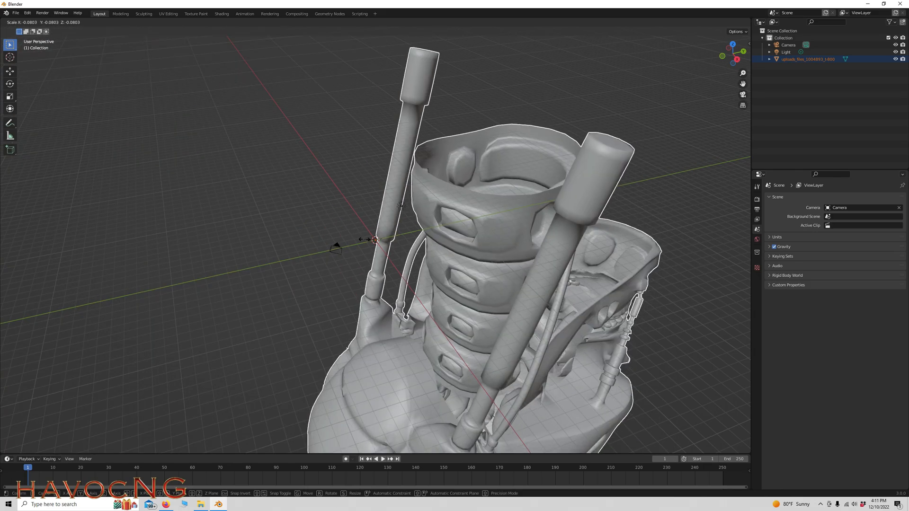
click(365, 242)
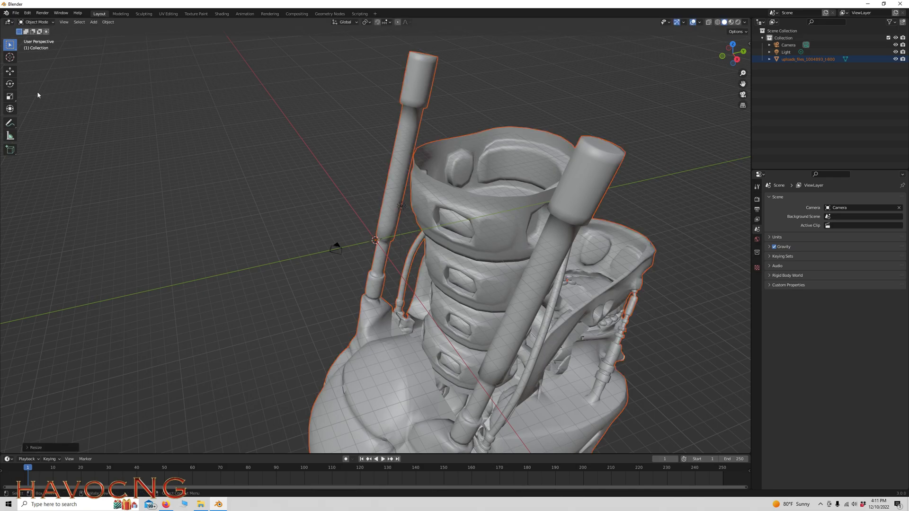
Rotate the T-800 head about the X axis until it stands upright on the grid
click(10, 85)
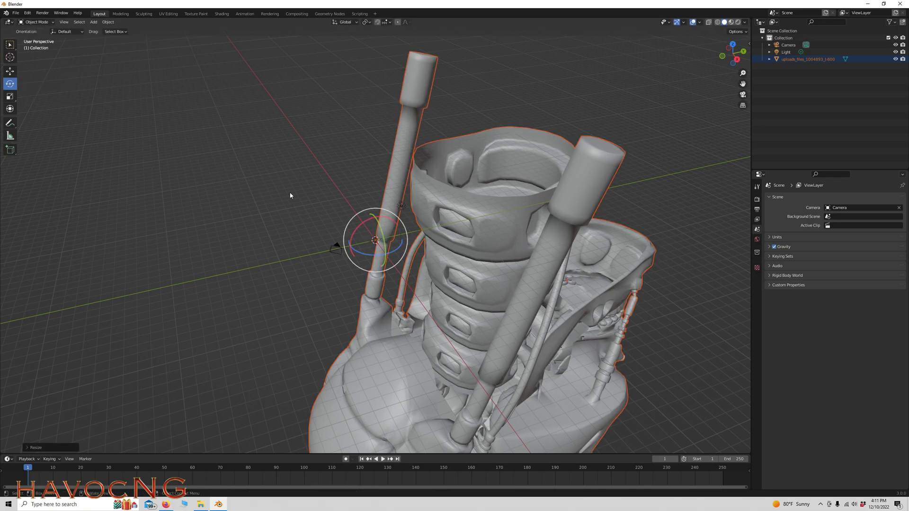
drag(371, 229, 302, 308)
drag(367, 224, 322, 277)
scroll(397, 218, down, 8)
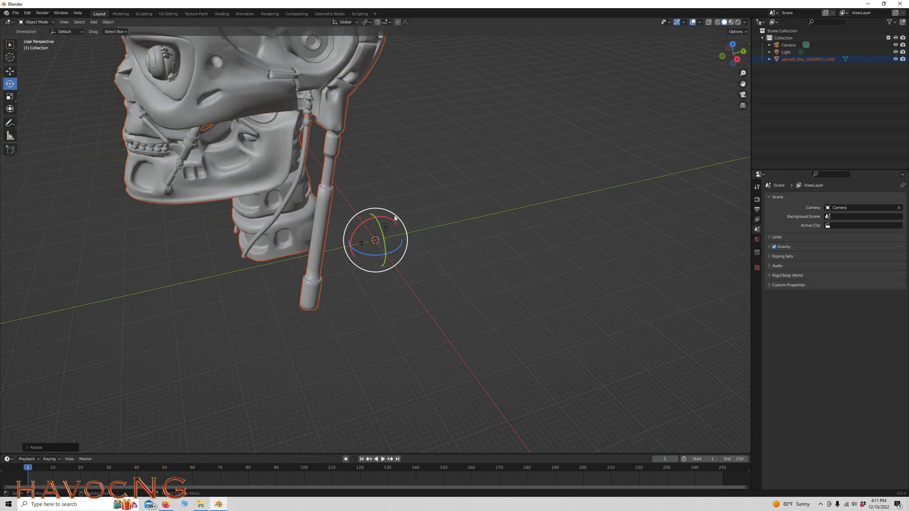
Delete the camera and the light so only the T-800 head remains in the scene
drag(731, 53, 741, 34)
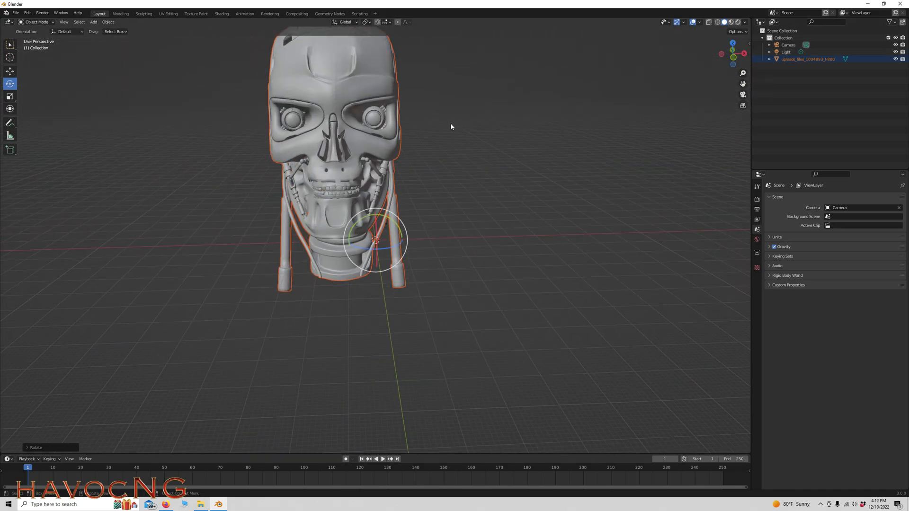
scroll(451, 124, down, 1)
drag(743, 84, 742, 125)
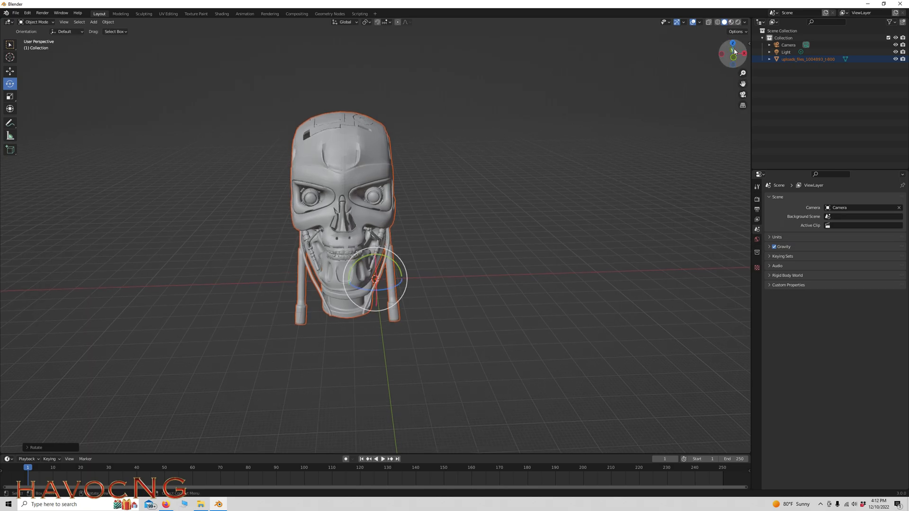
drag(736, 54, 722, 57)
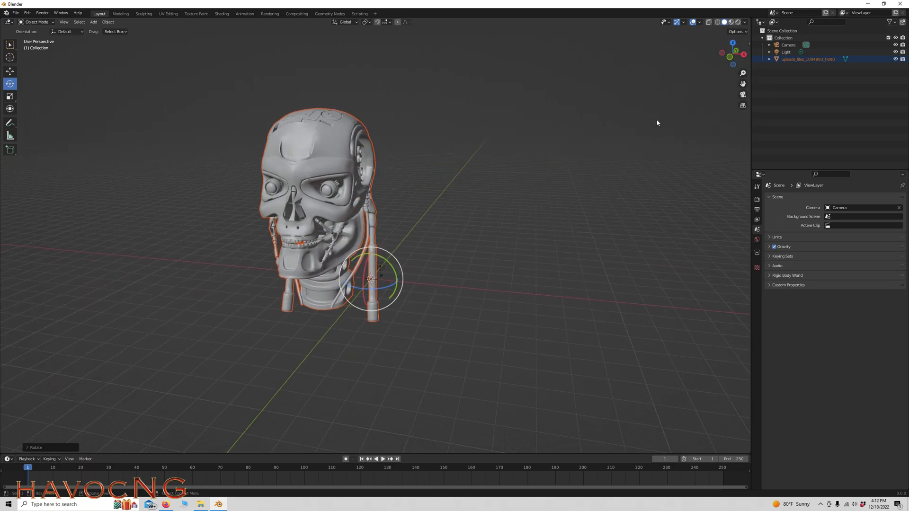
click(788, 45)
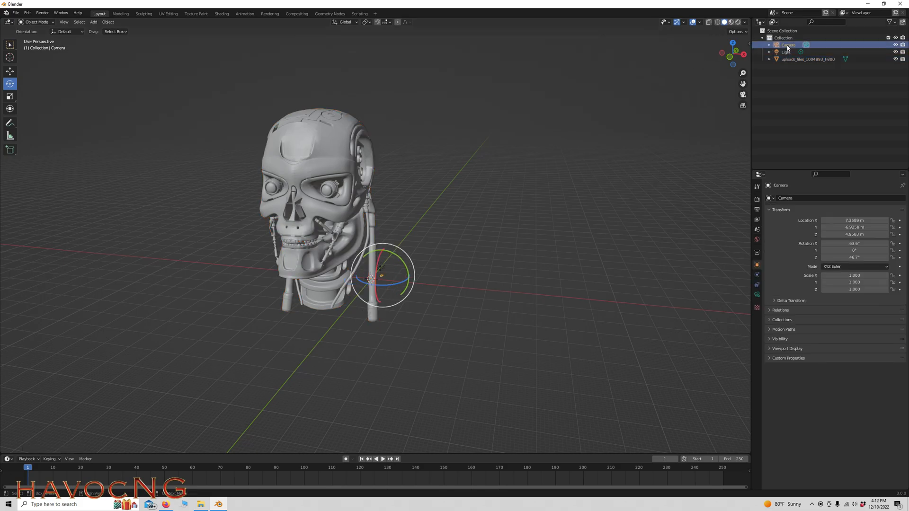
key(Delete)
click(785, 45)
key(Delete)
Set the Base Color of the T-800 head's Material _26 to an Image Texture
click(316, 138)
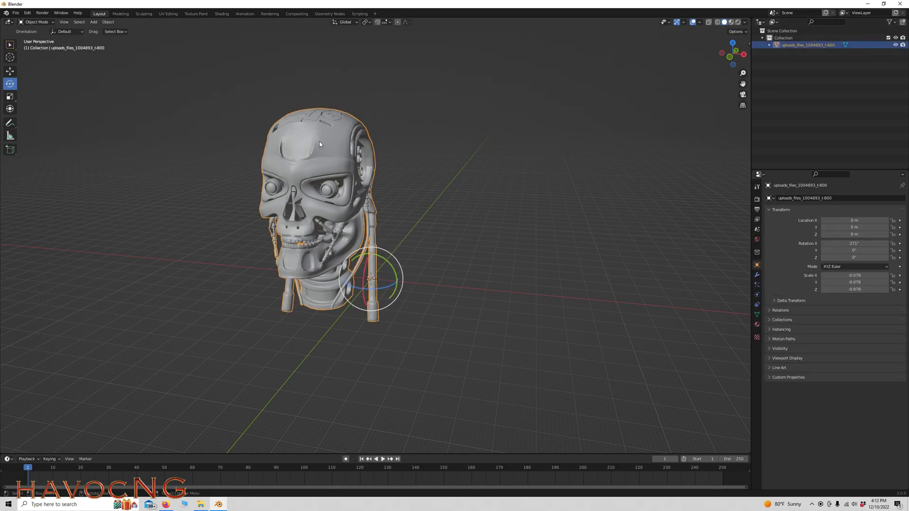
click(757, 325)
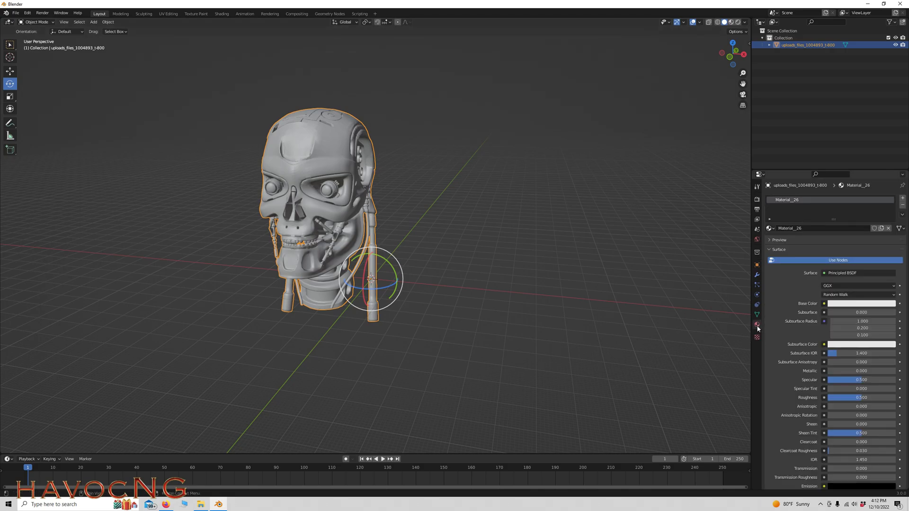
click(824, 303)
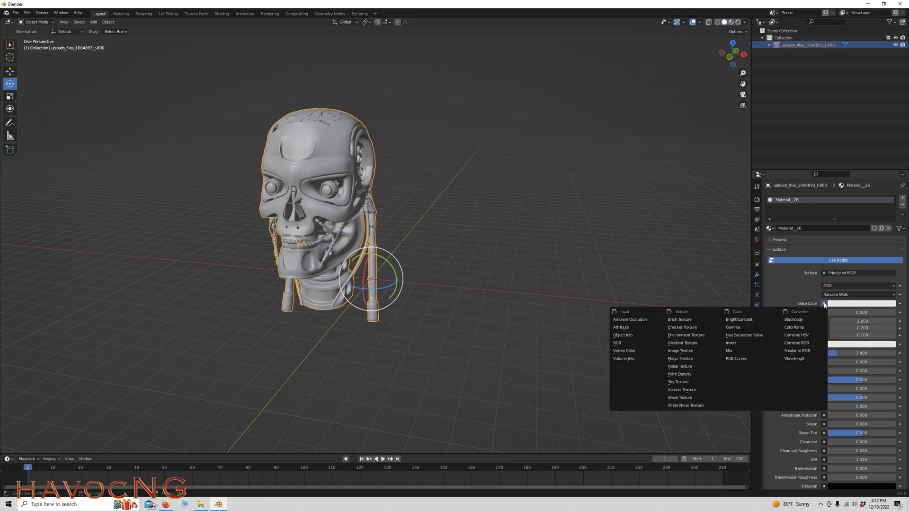
click(680, 351)
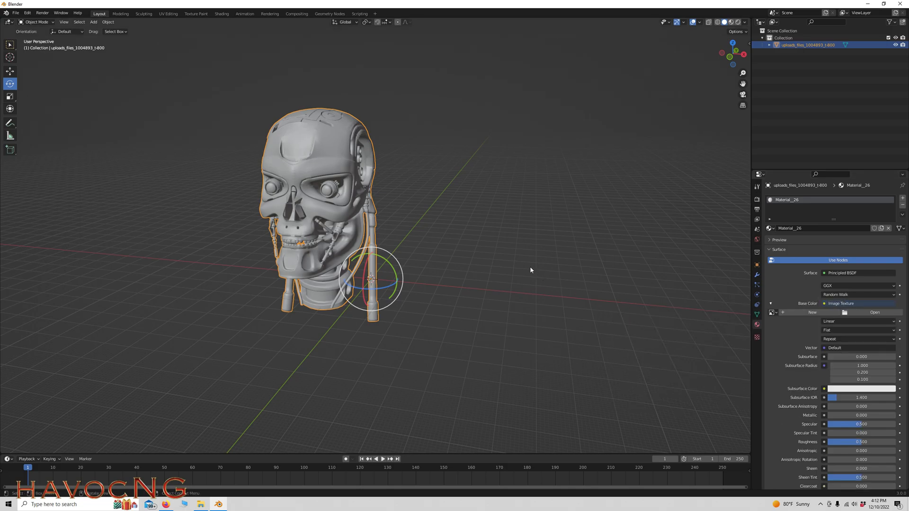
Load Material _26_albedo.jpg from the Downloads/textures/textures folder as the material's Base Color image
click(862, 311)
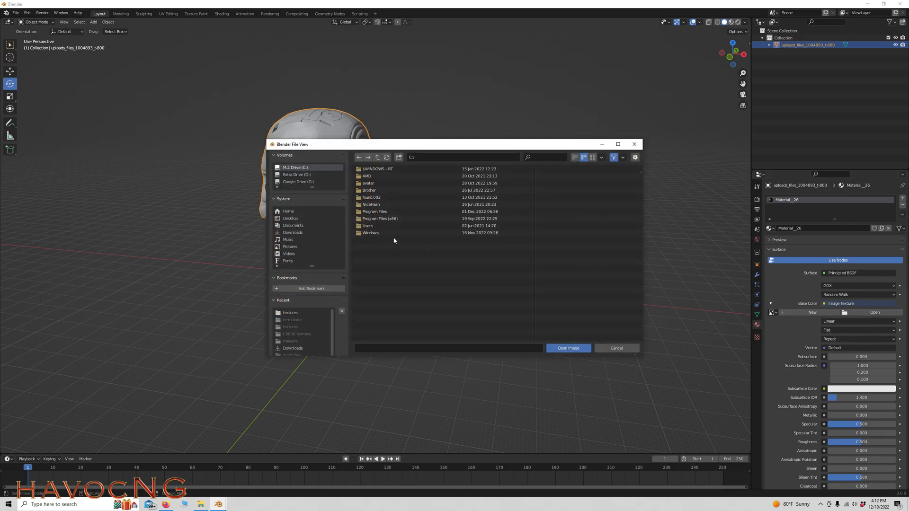
click(291, 232)
double_click(365, 169)
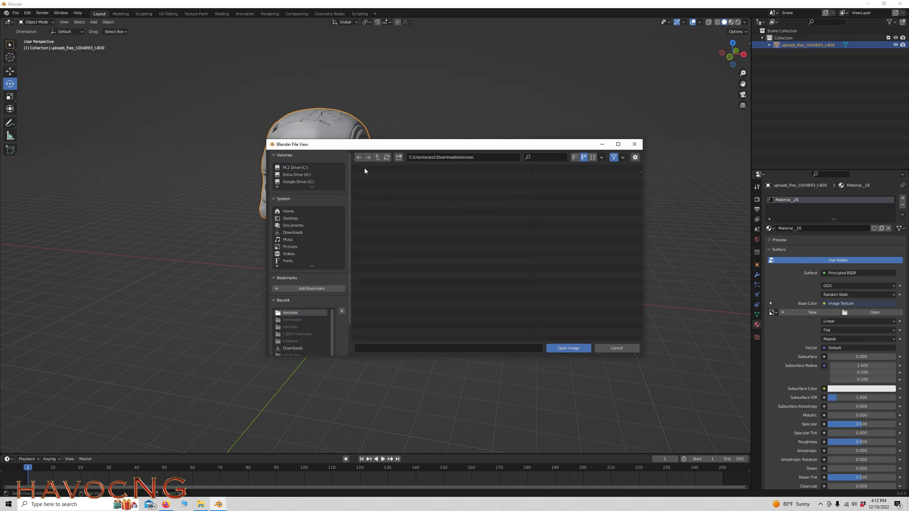
double_click(366, 169)
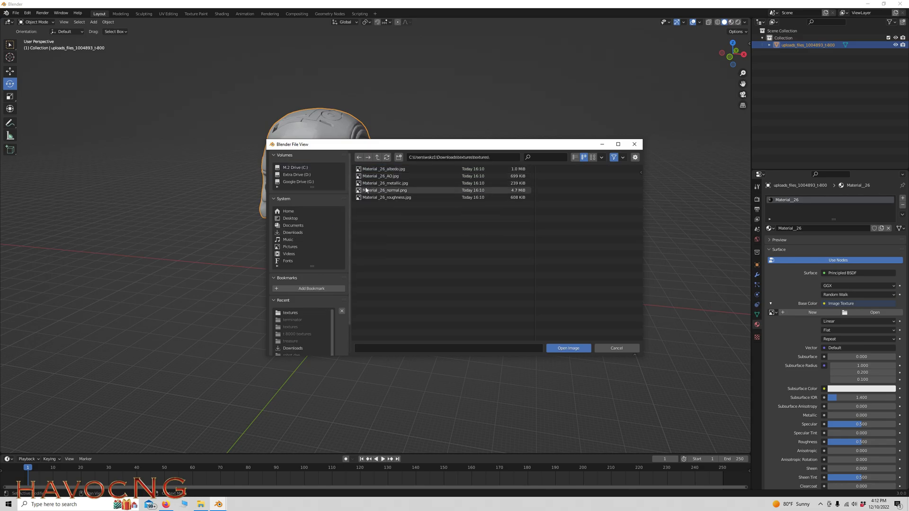
click(381, 169)
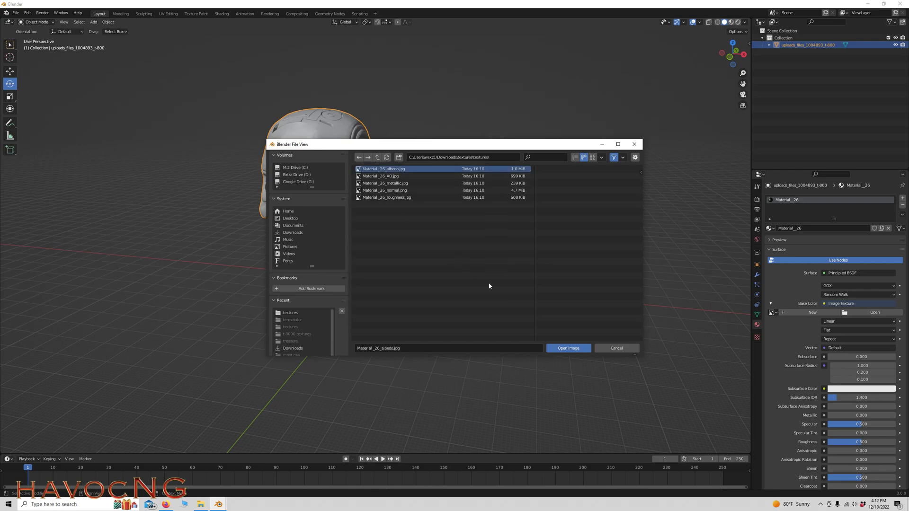
click(578, 348)
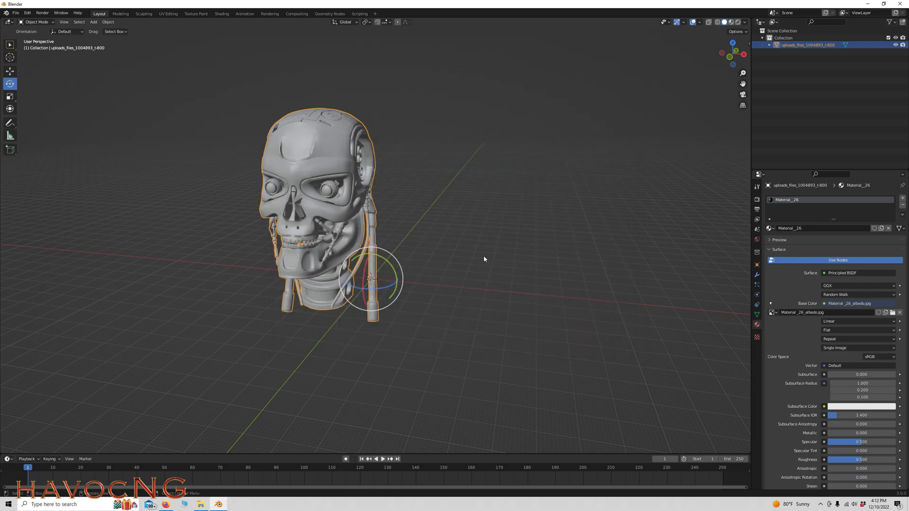
Show the T-800 head in Material Preview shading and inspect the applied texture on the face, teeth and jaw
click(731, 22)
scroll(456, 212, up, 3)
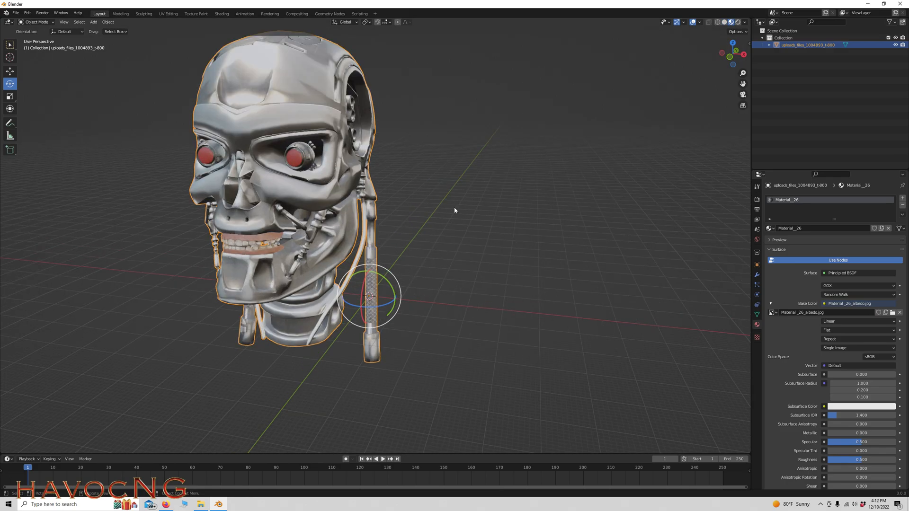
drag(737, 58, 405, 38)
scroll(695, 97, up, 1)
scroll(696, 97, up, 2)
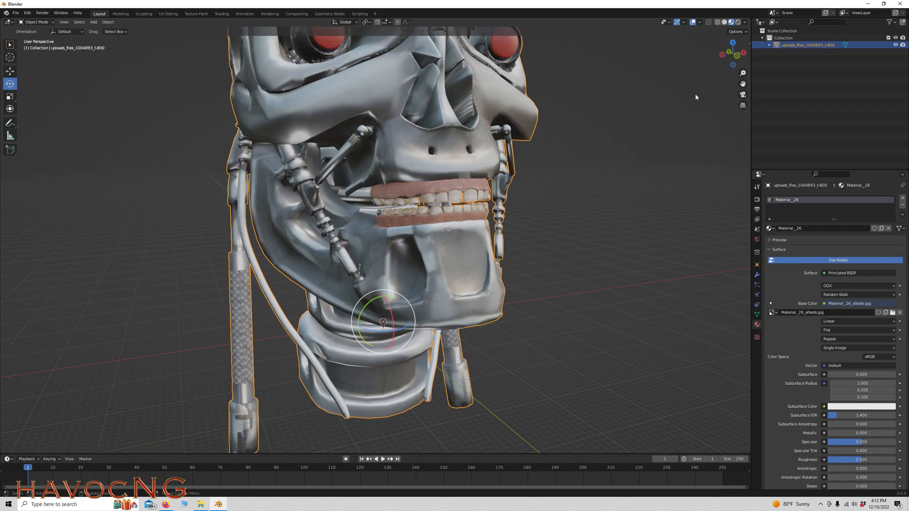
scroll(695, 93, down, 4)
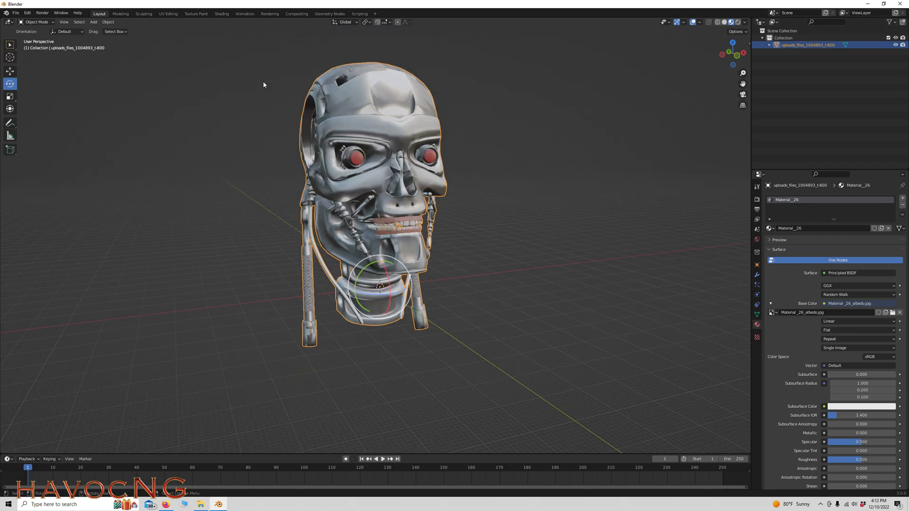
drag(277, 55, 473, 364)
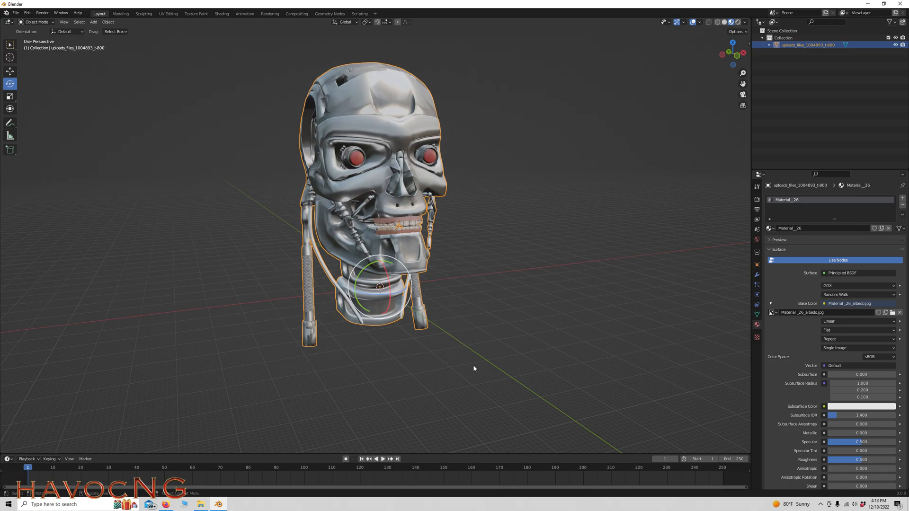
Start a Collada (.dae) export and create a new folder named terminator in Downloads as its destination
click(15, 13)
mouse_move(28, 116)
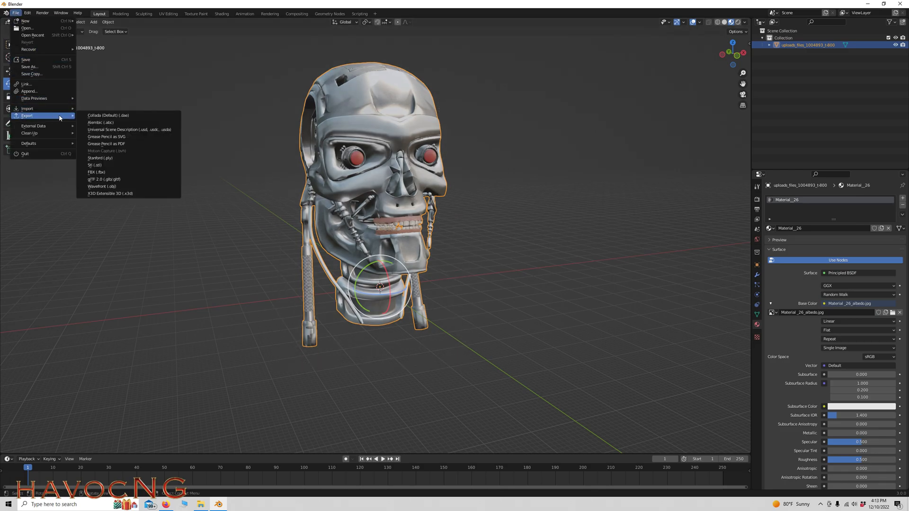
click(101, 116)
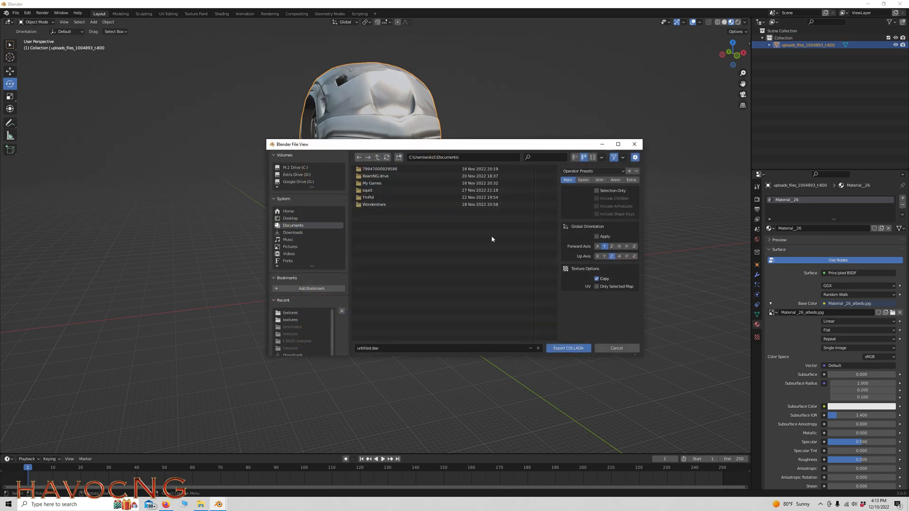
click(293, 232)
click(398, 157)
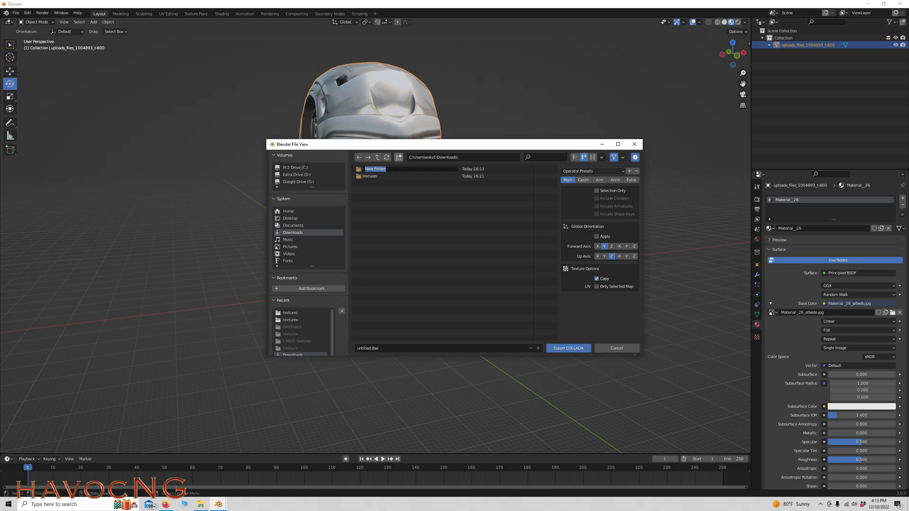
text(terminator)
key(Return)
double_click(374, 169)
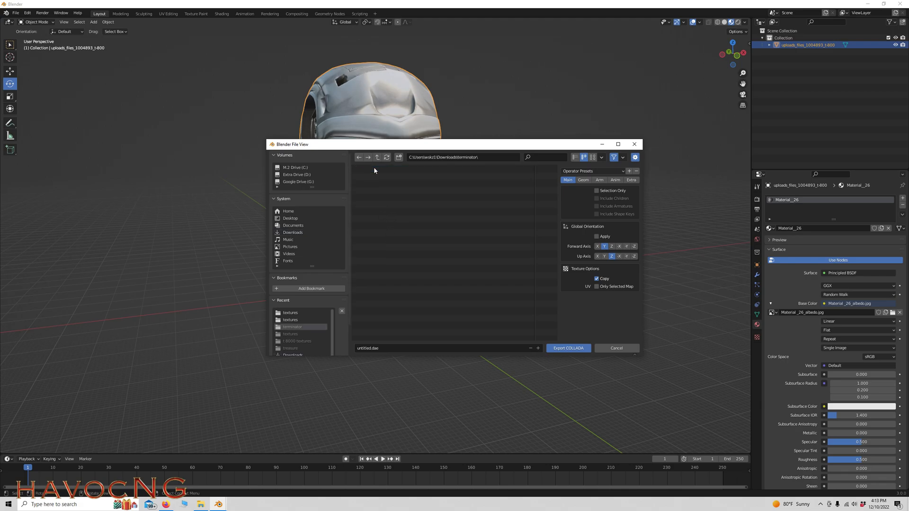
Export the head as man.dae with Selection Only, Include Children and Include Armatures enabled
click(387, 349)
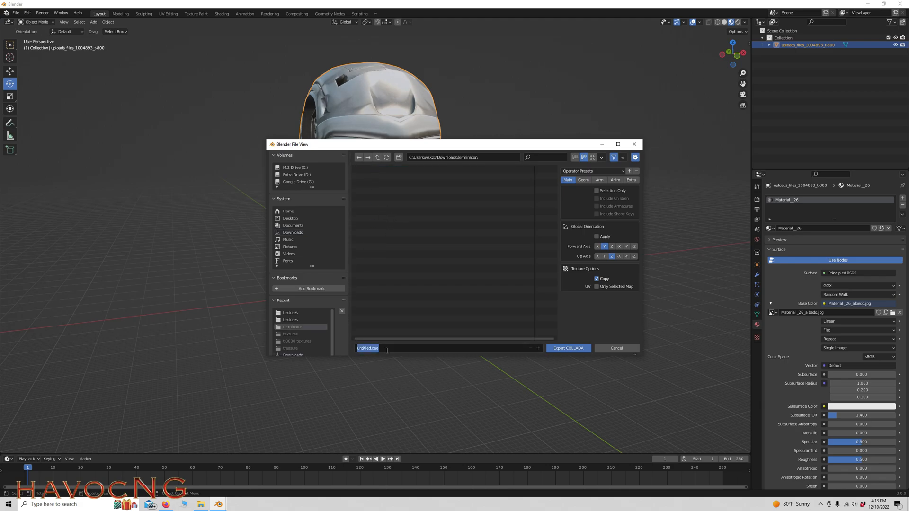
text(t)
click(596, 190)
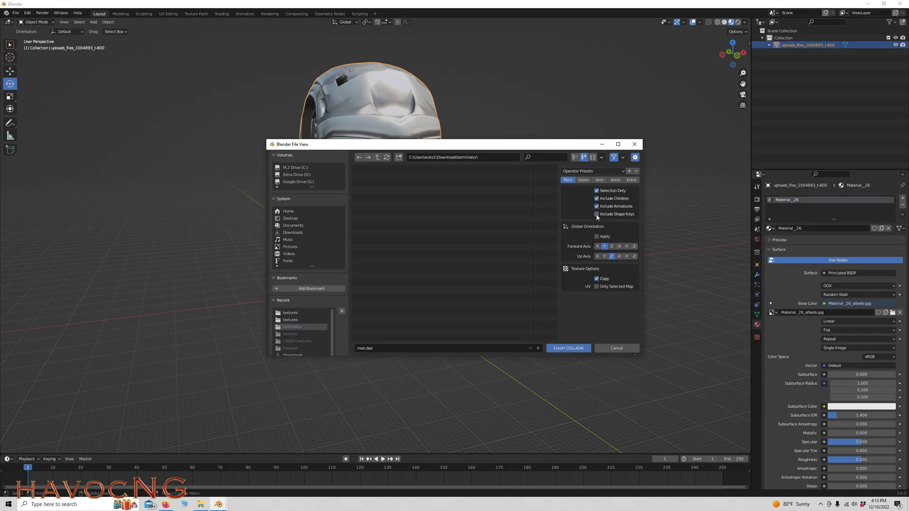
click(570, 348)
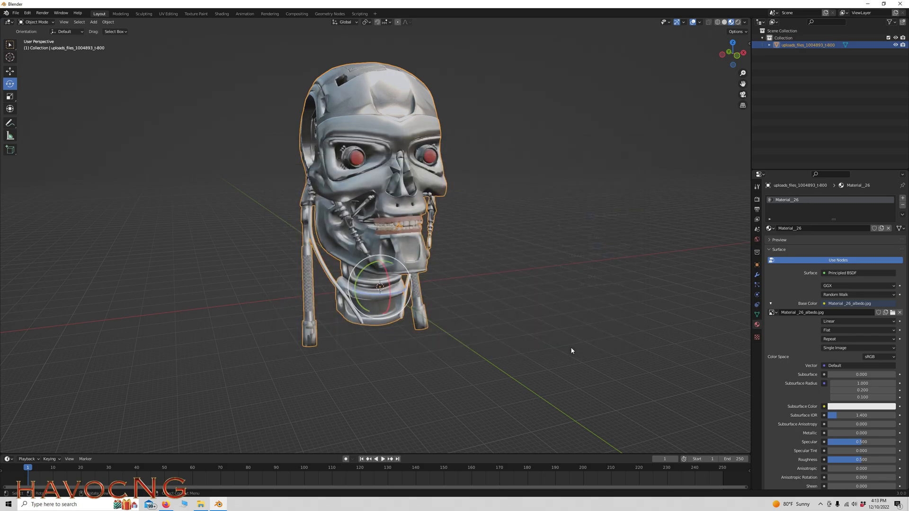
Switch to File Explorer and open the downhillendurancev11 level's art/shapes folder inside the 0.26 folder's mods/unpacked directory
click(868, 4)
double_click(67, 258)
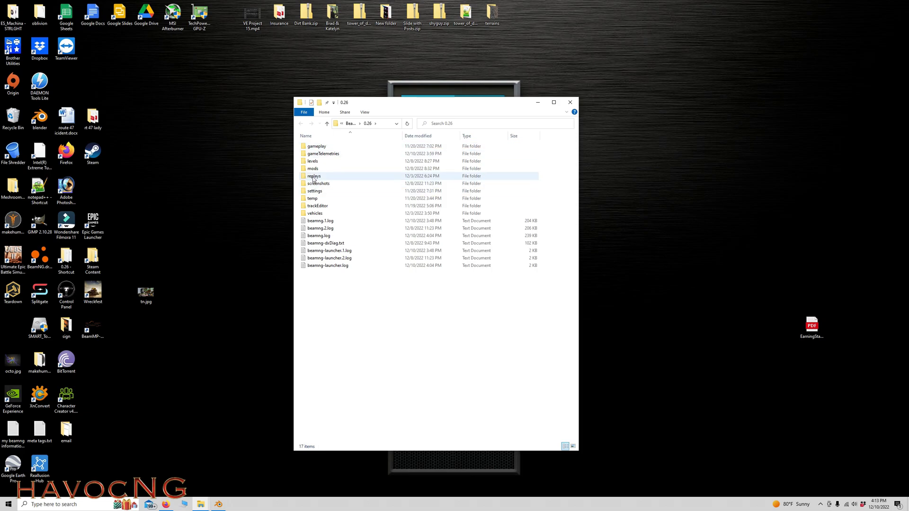
click(313, 169)
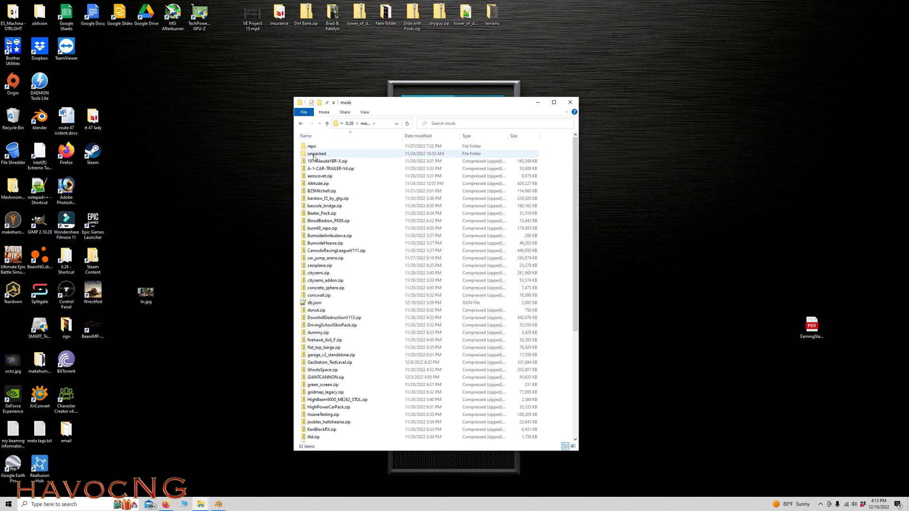
double_click(316, 154)
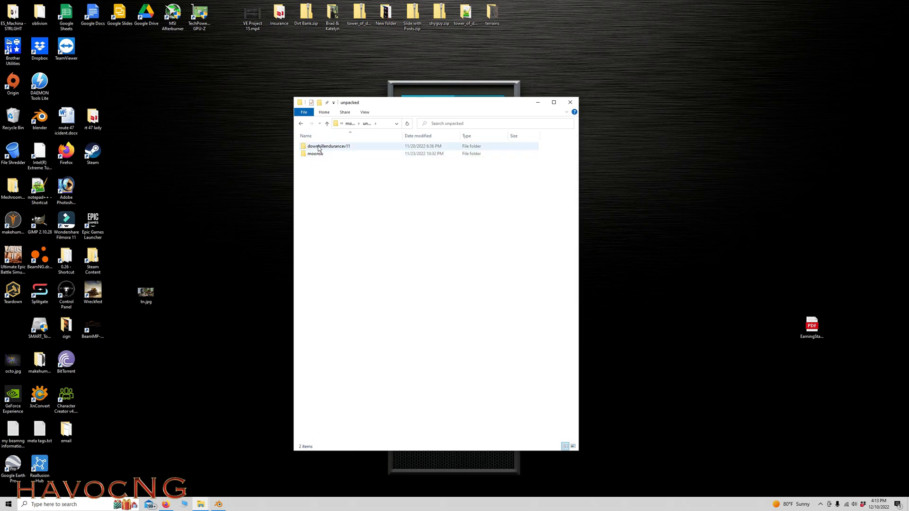
double_click(330, 147)
double_click(317, 146)
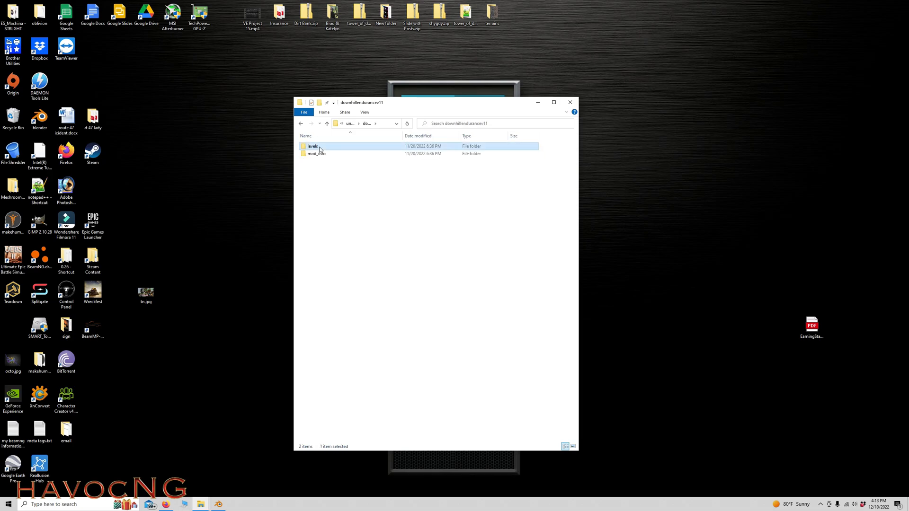
double_click(319, 147)
double_click(316, 146)
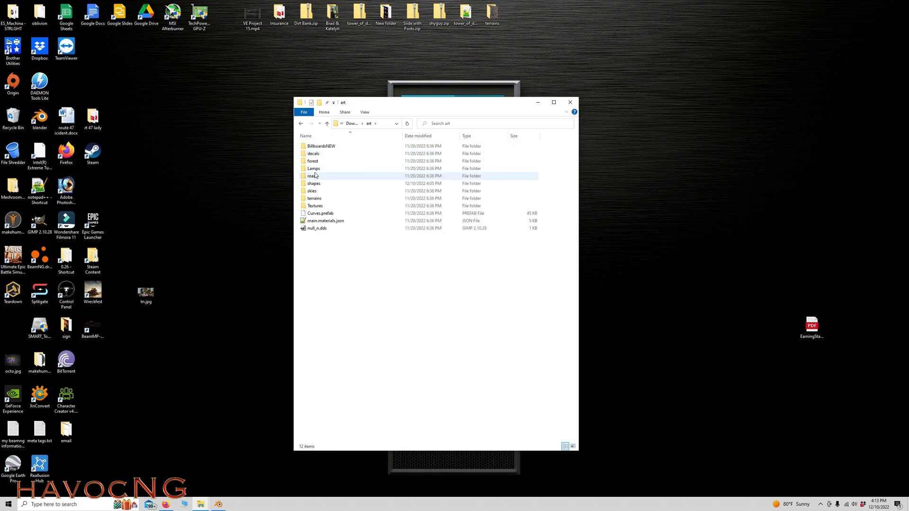
double_click(315, 184)
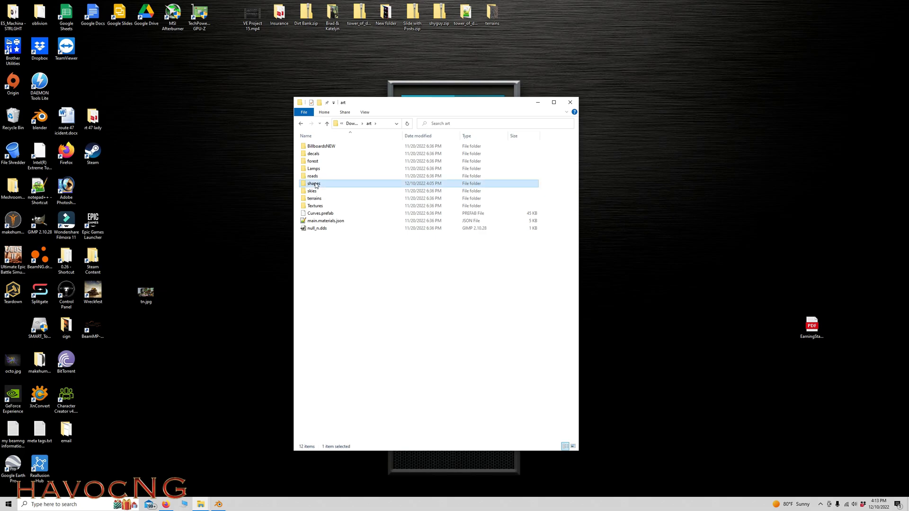
click(639, 128)
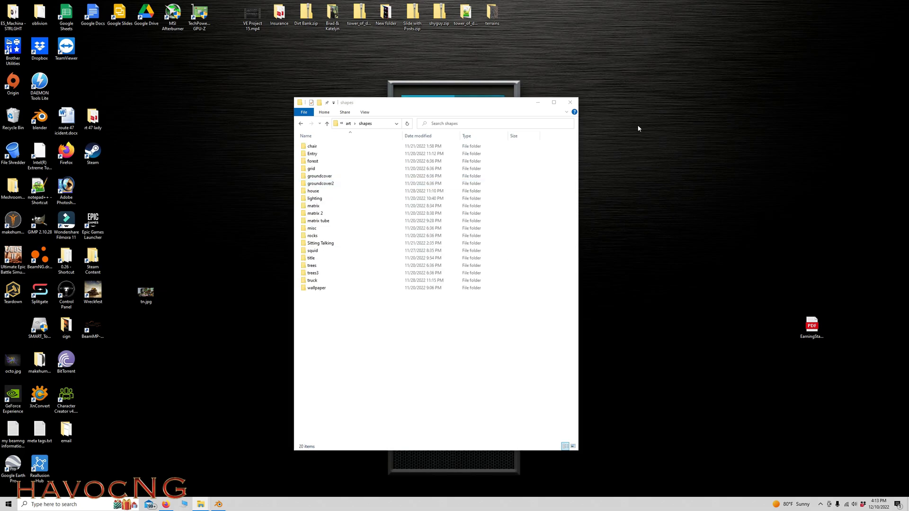
click(564, 401)
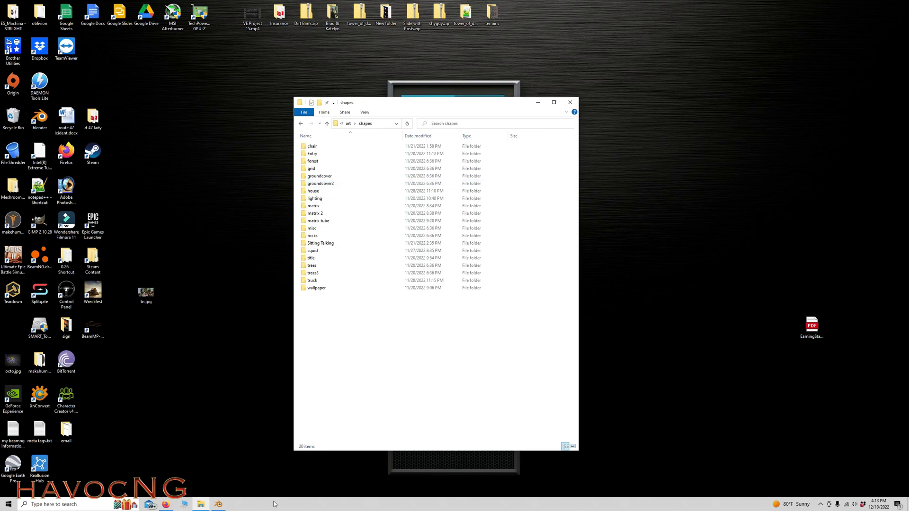
Open the Downloads folder in a second File Explorer window and place it beside the shapes folder window
click(186, 505)
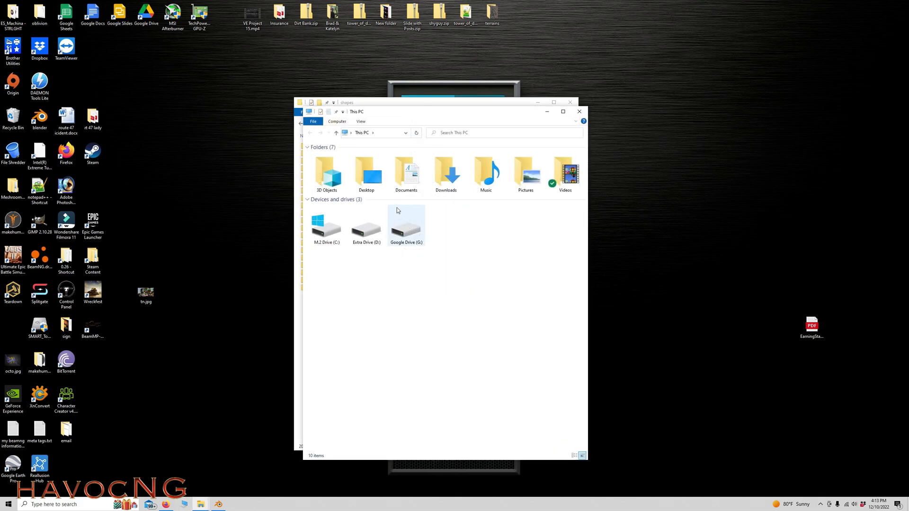
double_click(455, 174)
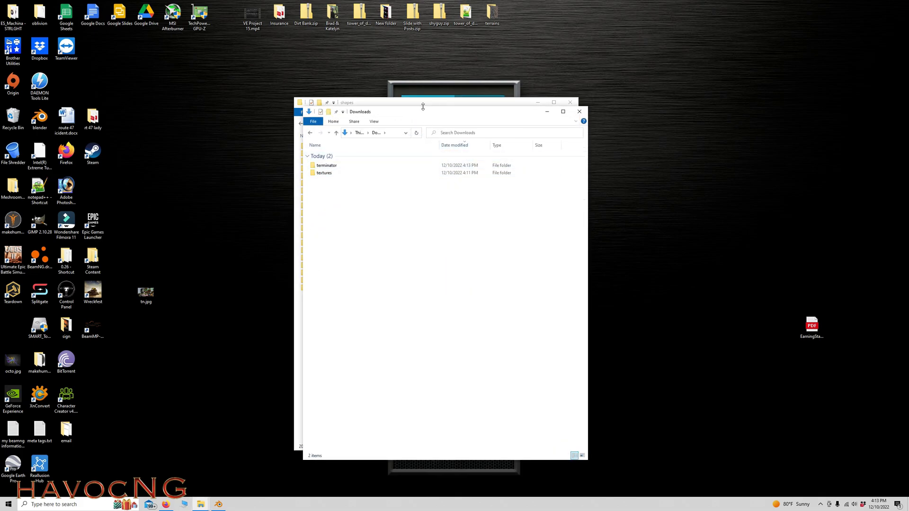
drag(422, 112, 612, 109)
drag(442, 105, 314, 97)
drag(580, 110, 556, 100)
Check the exported files in the terminator folder, move that folder from Downloads into shapes, and close the folder windows
click(497, 152)
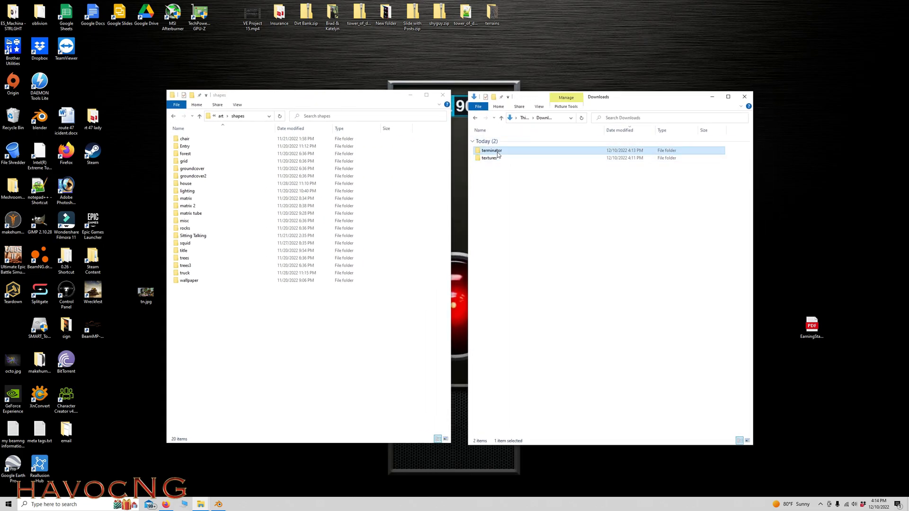
double_click(497, 151)
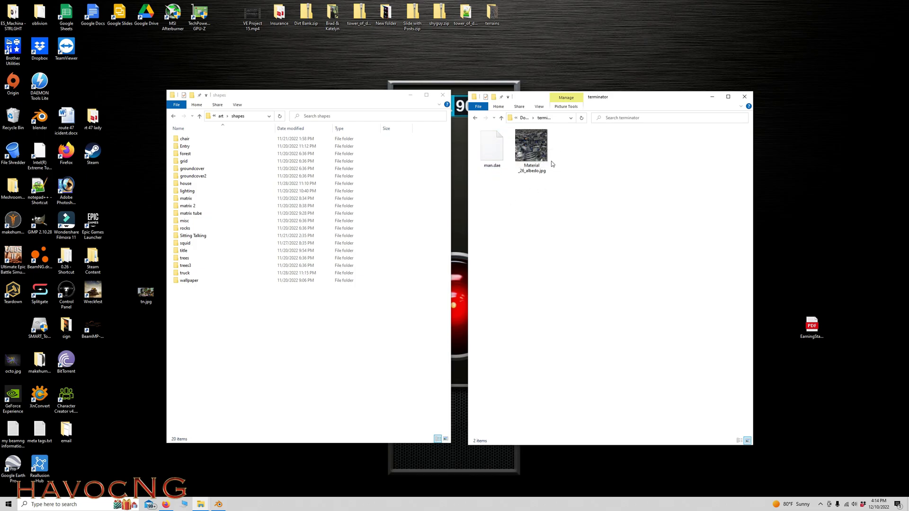
click(475, 119)
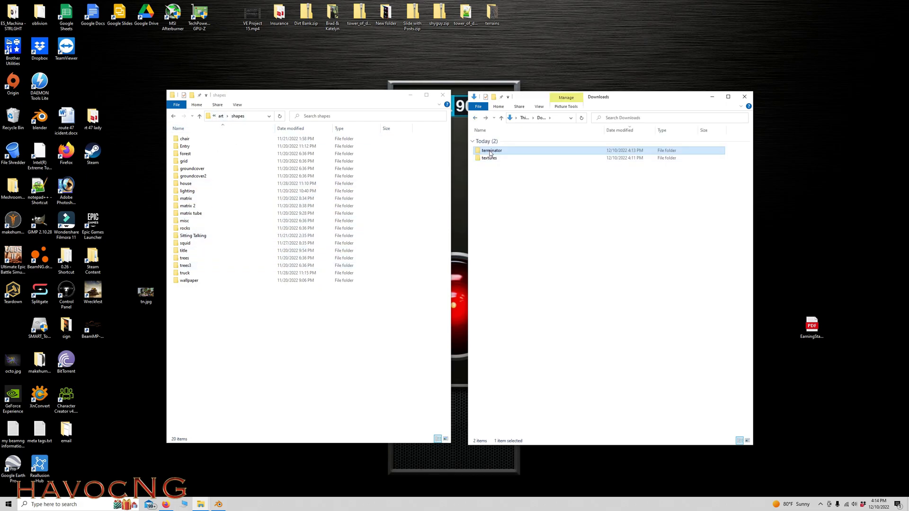
drag(491, 152, 298, 356)
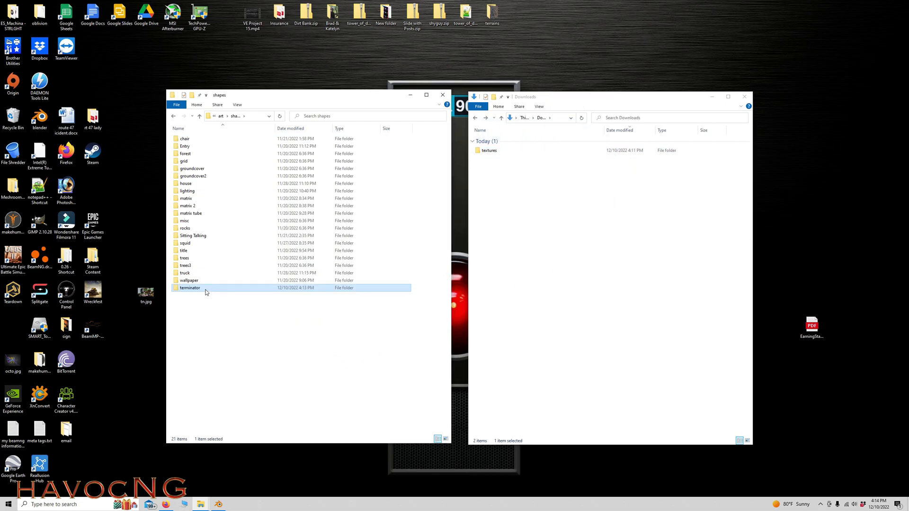
double_click(206, 292)
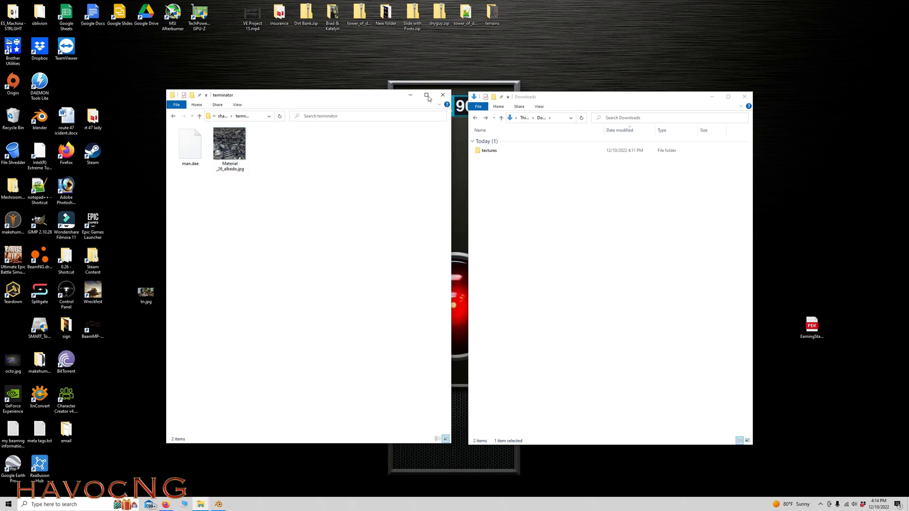
click(745, 97)
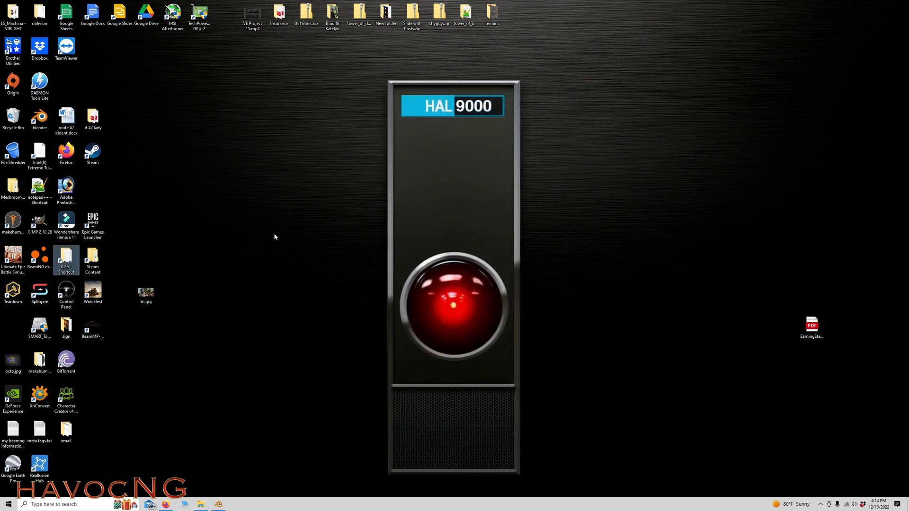
Launch BeamNG.drive and open the Downhill Endurance level in the world editor, facing an open area of ground
double_click(40, 257)
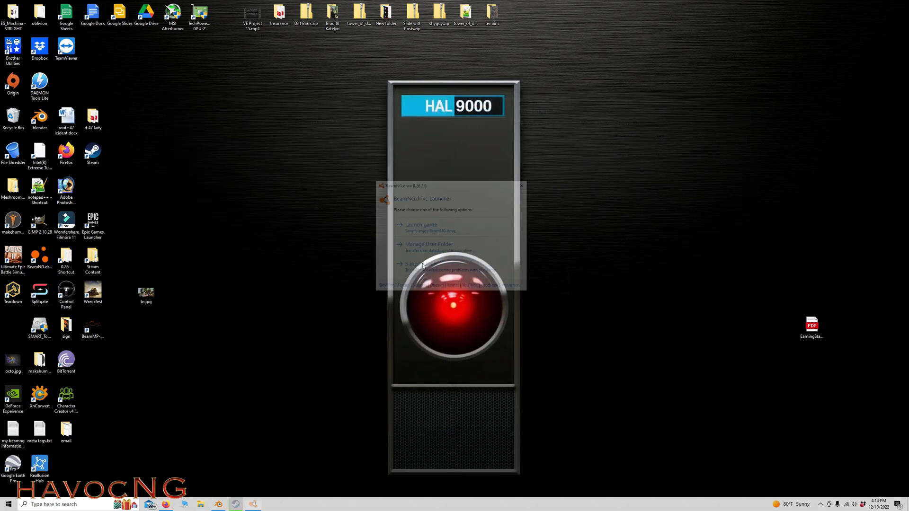
click(417, 226)
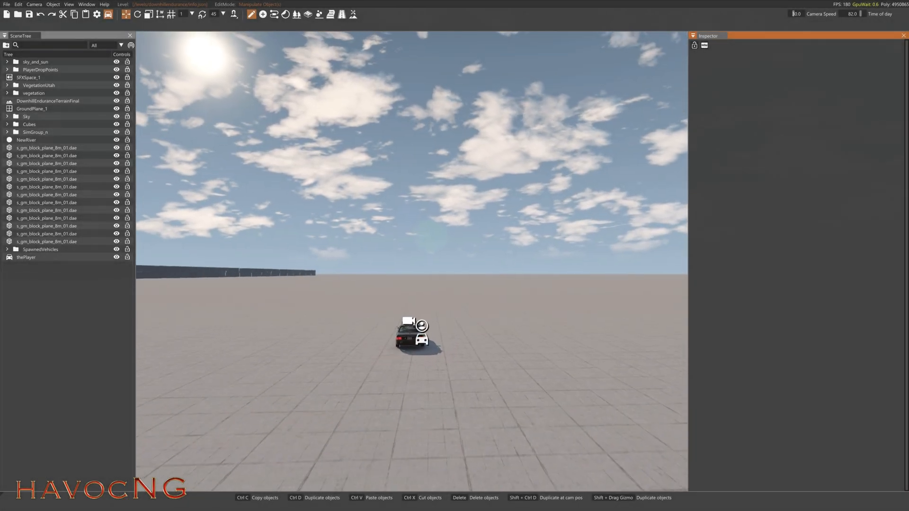
right_drag(412, 261, 492, 316)
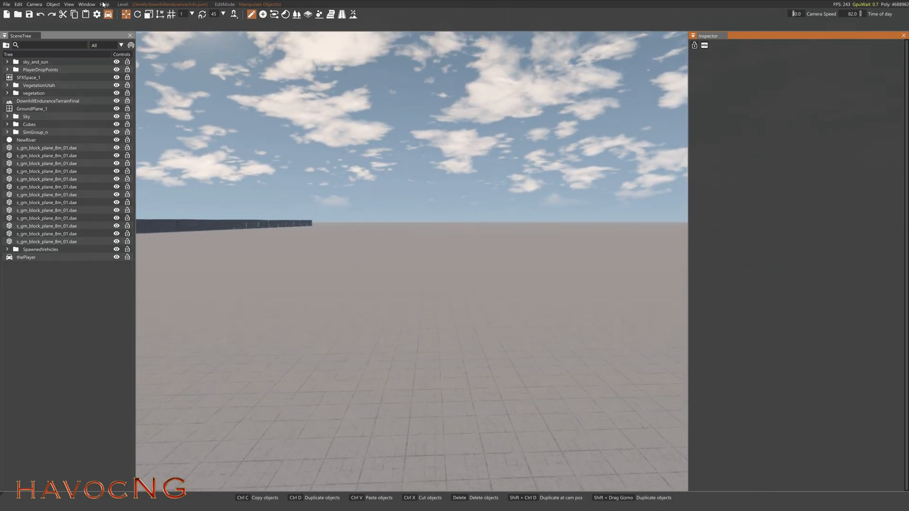
Place man.dae from the level's art/shapes/terminator folder into the scene using the Asset Browser, and collapse the browser
click(84, 6)
click(92, 24)
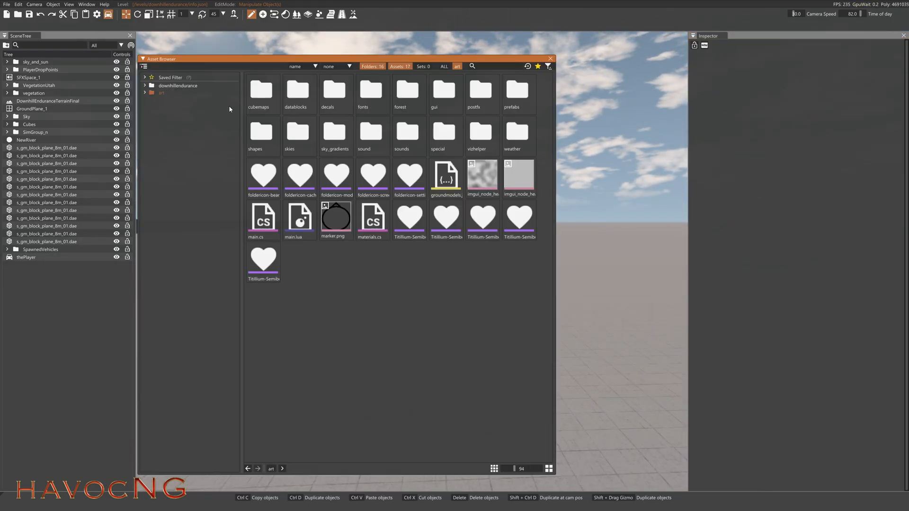
click(145, 87)
click(152, 93)
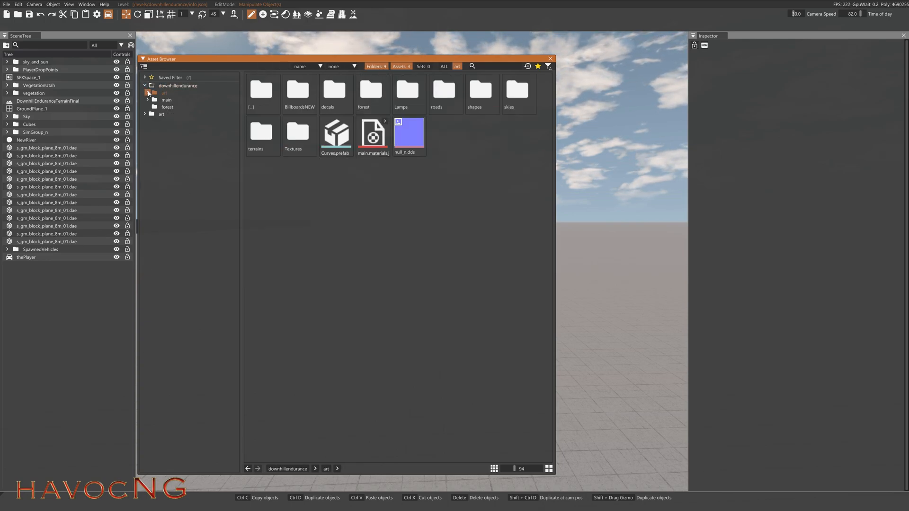
click(152, 100)
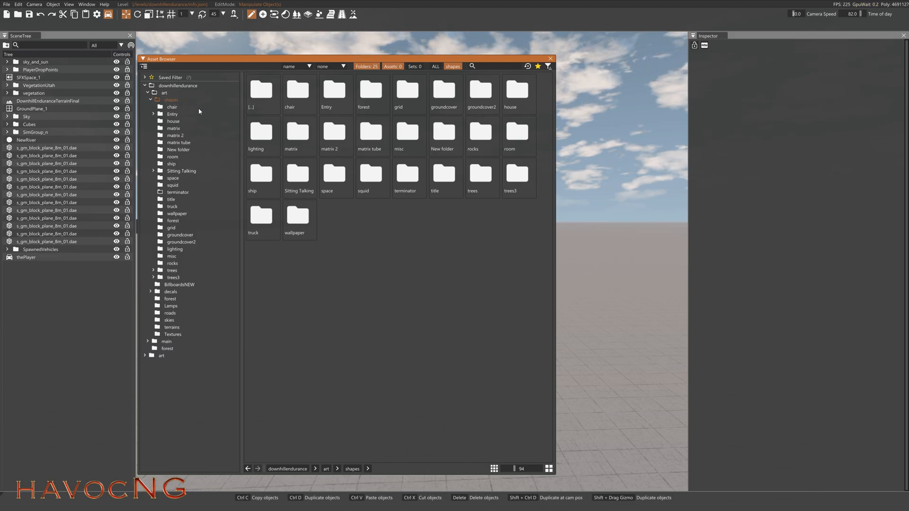
click(176, 193)
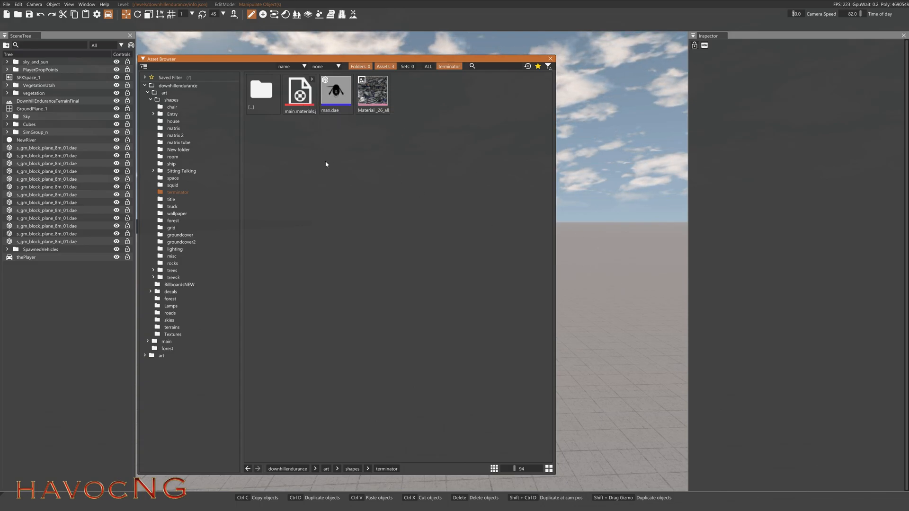
double_click(336, 92)
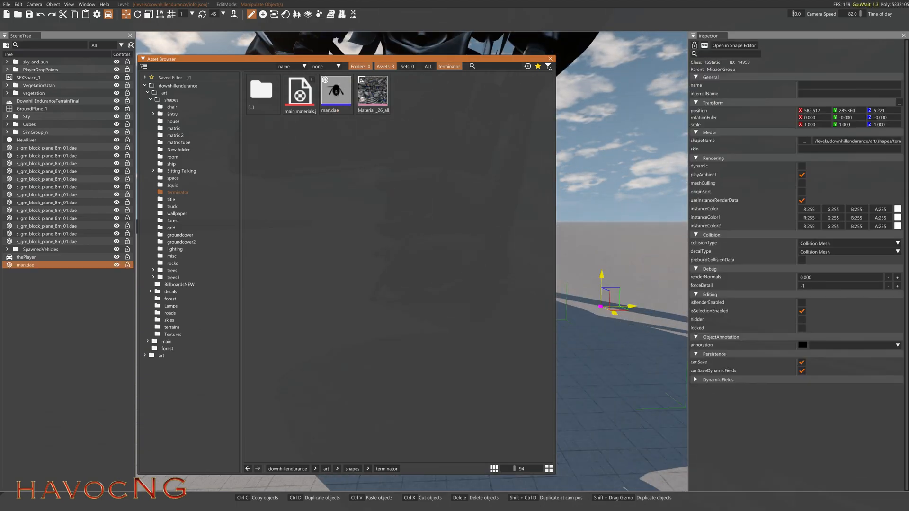
click(142, 58)
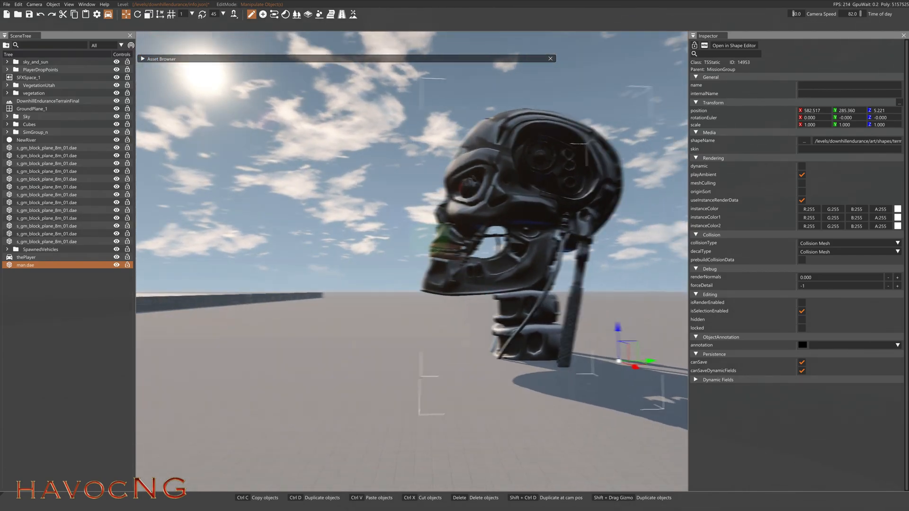
Rotate the terminator head about its vertical axis by about -93 degrees
key(a)
right_drag(411, 261, 389, 180)
key(a)
key(w)
key(s)
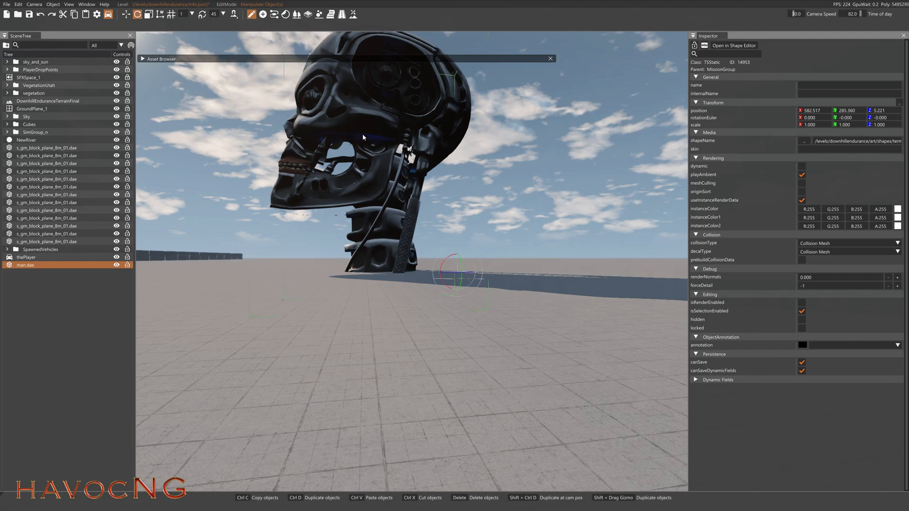
drag(449, 276, 484, 294)
Examine the rotated head's face, eyes and texture from several distances and angles
right_drag(483, 294, 551, 301)
key(w)
key(w)
key(s)
key(w)
key(s)
right_drag(289, 190, 289, 216)
key(s)
right_drag(410, 218, 406, 265)
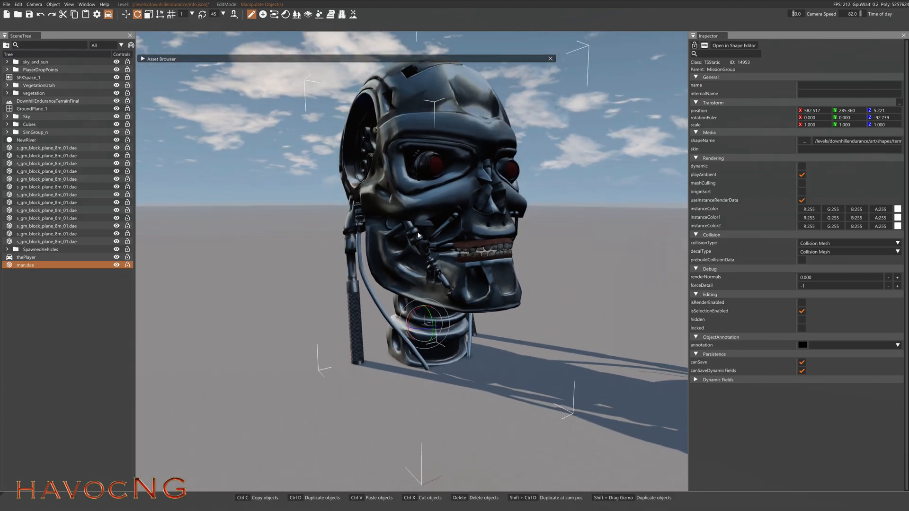
Return to the move gizmo and make the head's Material__26 double sided in the Material Editor
key(1)
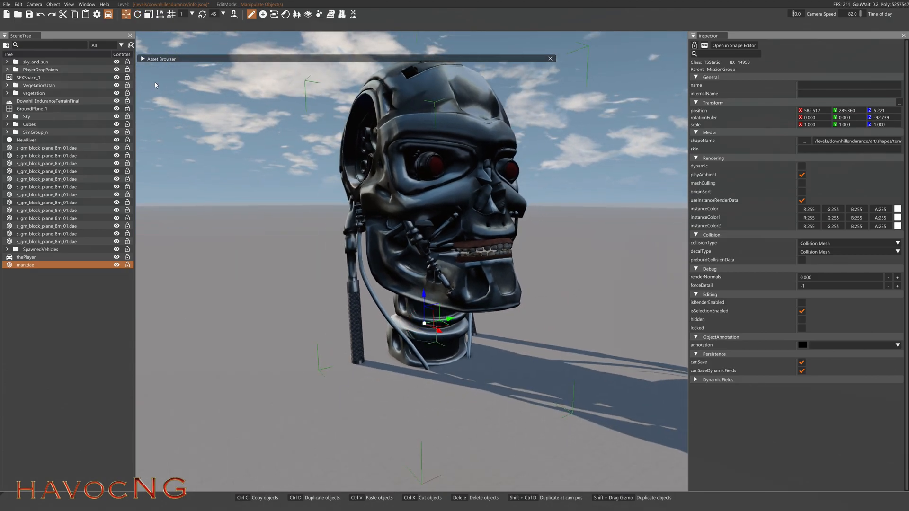
click(88, 5)
click(97, 38)
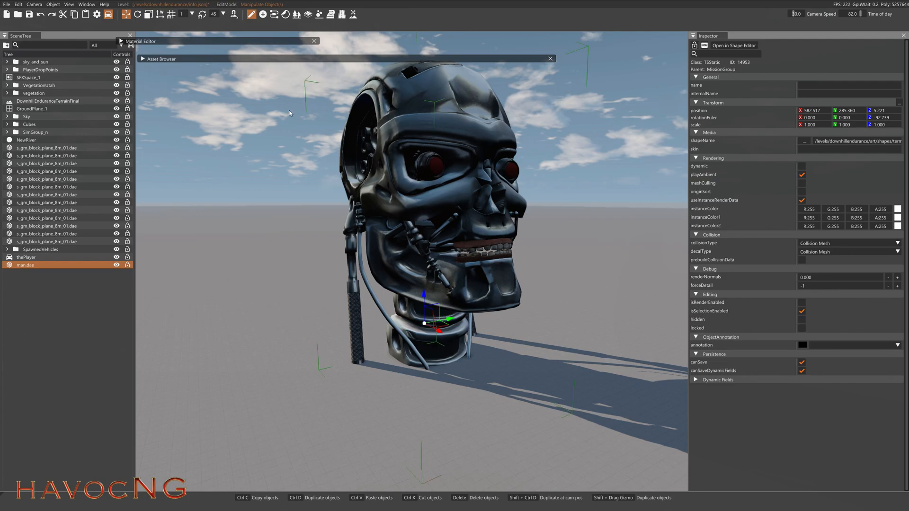
click(121, 42)
drag(180, 43, 210, 40)
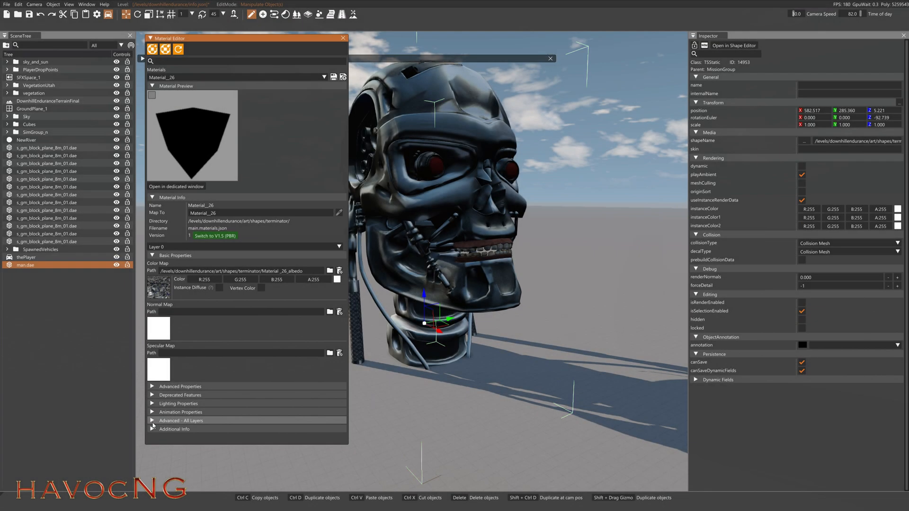
click(153, 423)
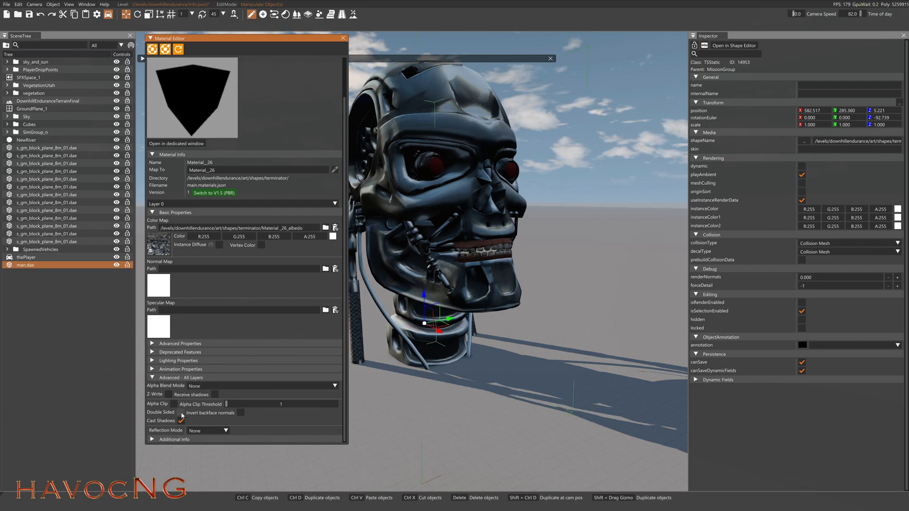
Inspect the head's inner and outer surfaces up close with the editor interface hidden, then back away to its front
key(w)
right_drag(426, 379, 366, 273)
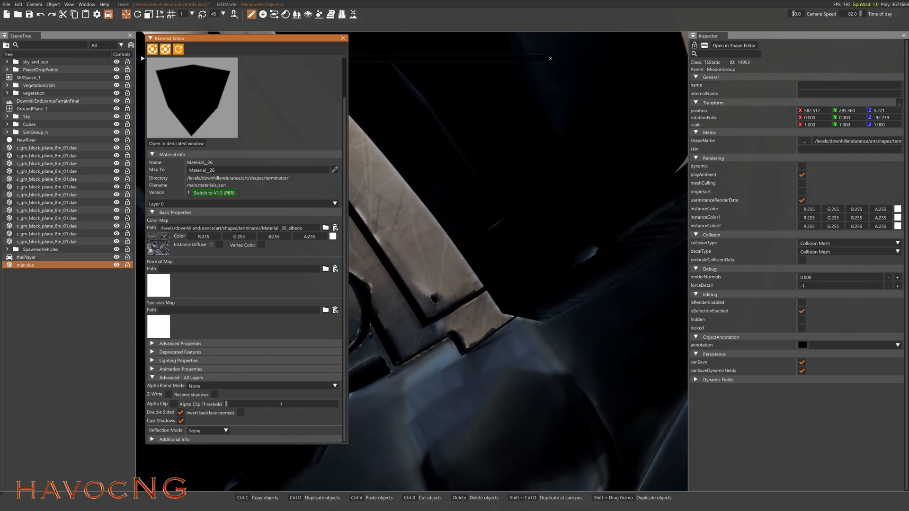
key(F11)
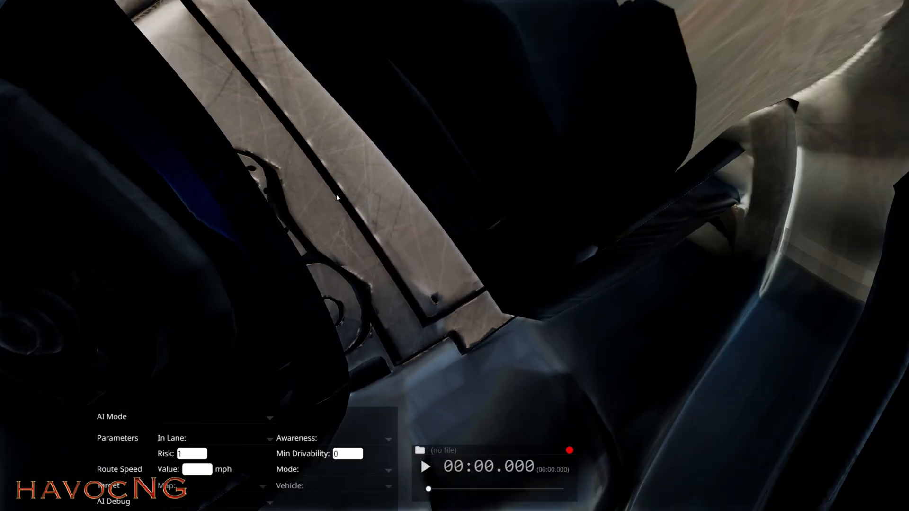
right_drag(455, 255, 190, 286)
key(w)
key(w)
key(w)
key(w)
key(w)
key(s)
key(a)
key(s)
key(s)
key(w)
key(a)
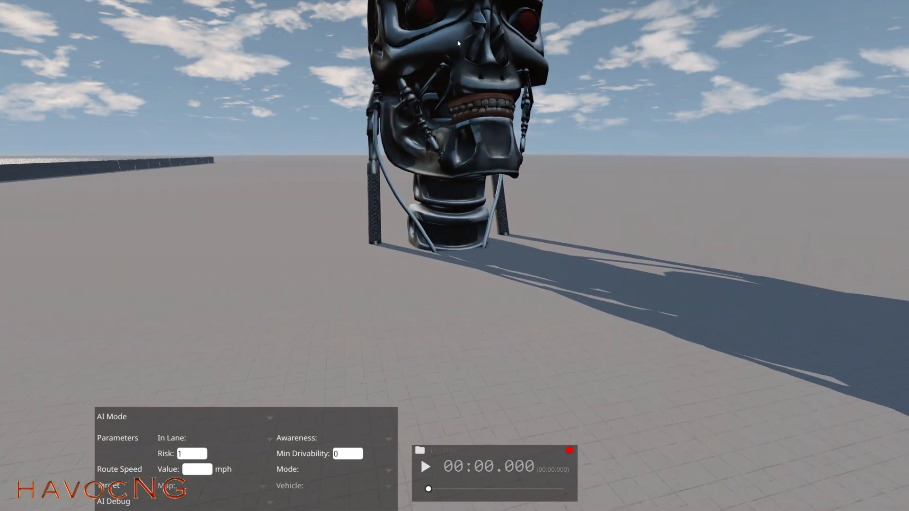
Reopen the world editor and lower the head into the ground to a Z position of about -17.4
key(F11)
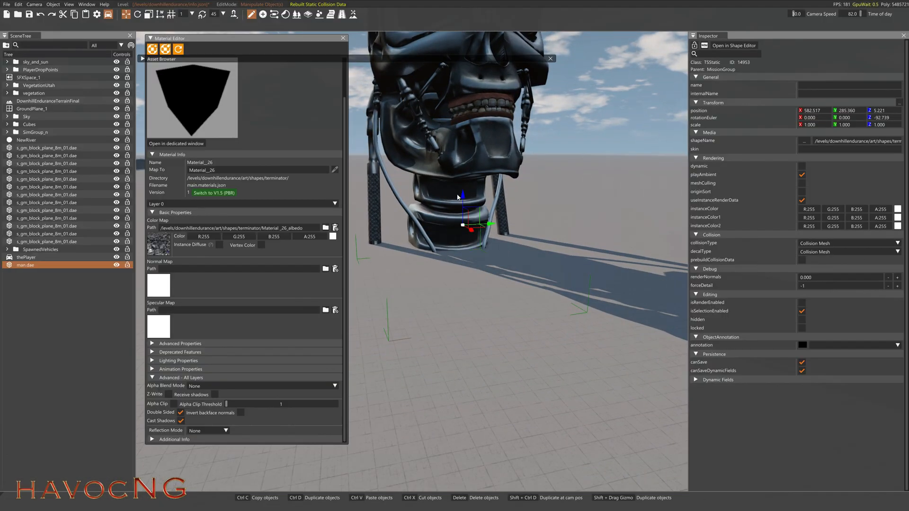
drag(463, 195, 470, 265)
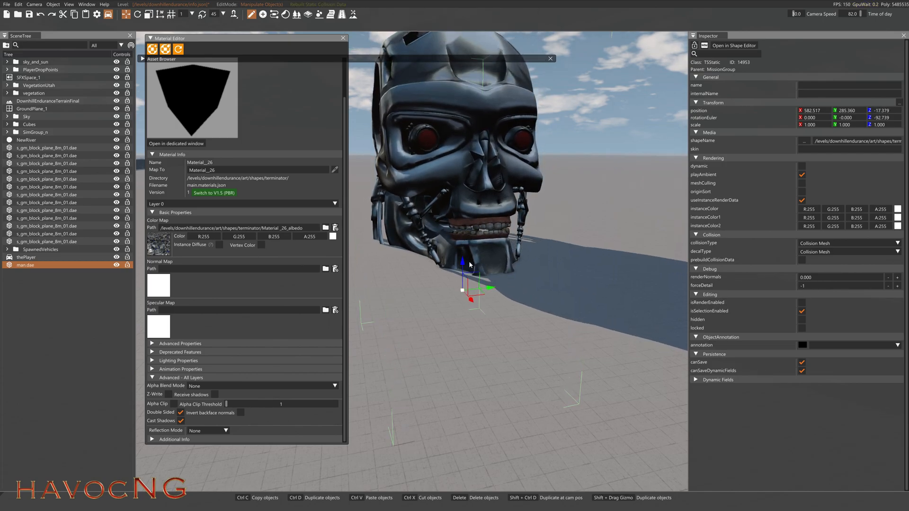
Leave the world editor and drive the police car toward the head to test it in play
key(F11)
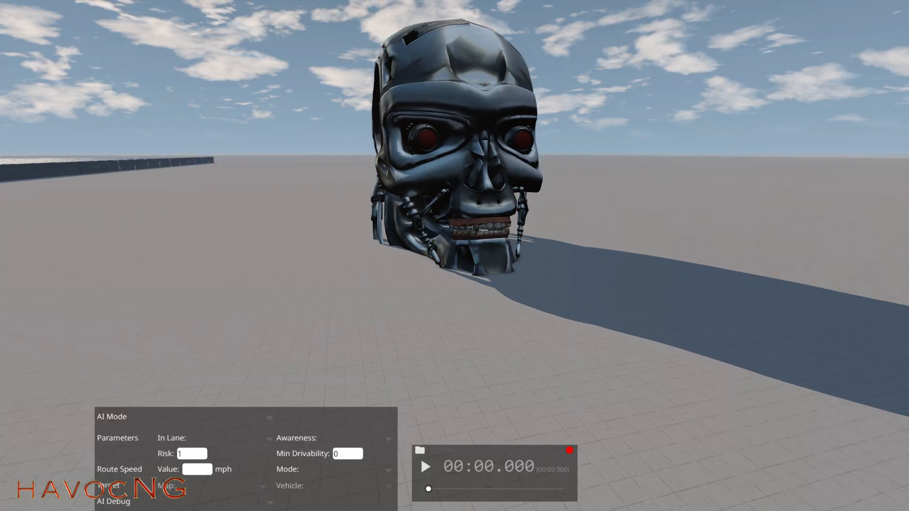
key(shift+c)
key(Up)
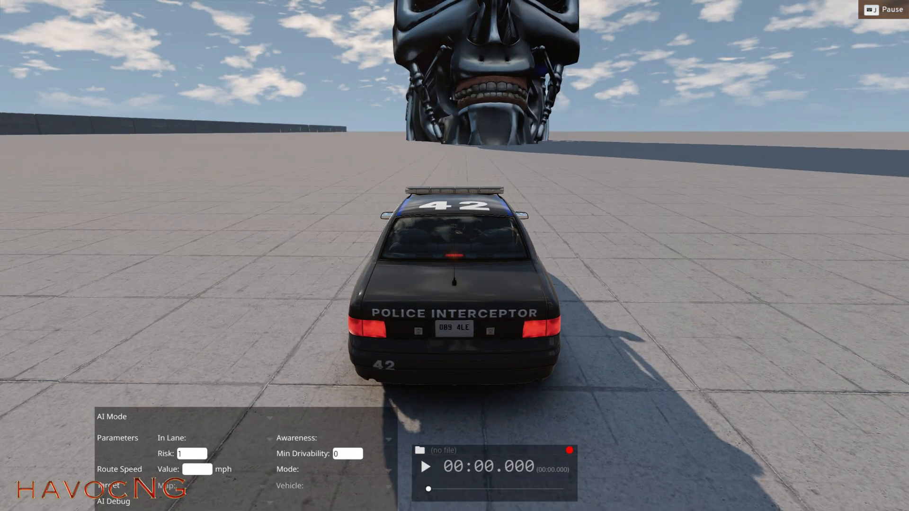
Reopen the world editor and raise the head slightly to a Z position of about -15.9
key(F11)
key(s)
right_drag(516, 150, 513, 153)
key(a)
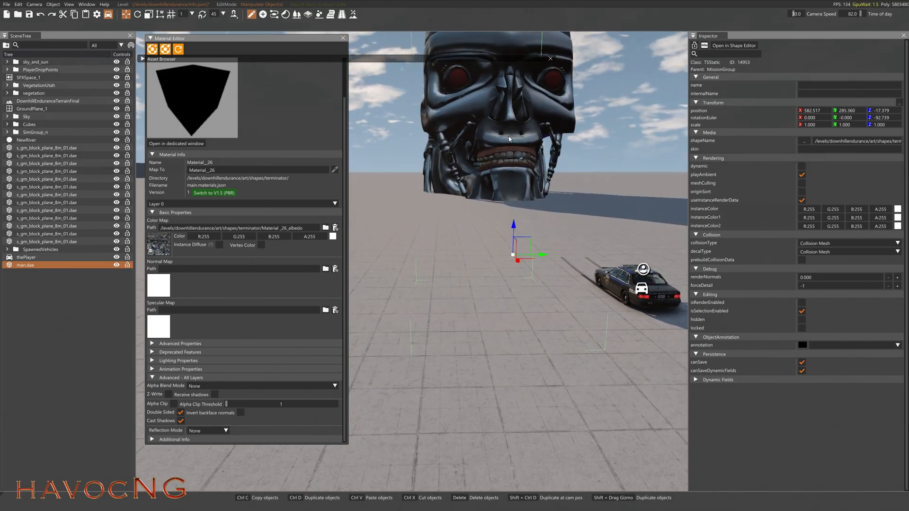
mouse_move(513, 224)
mouse_down()
mouse_move(513, 216)
mouse_move(514, 231)
mouse_move(514, 221)
mouse_up()
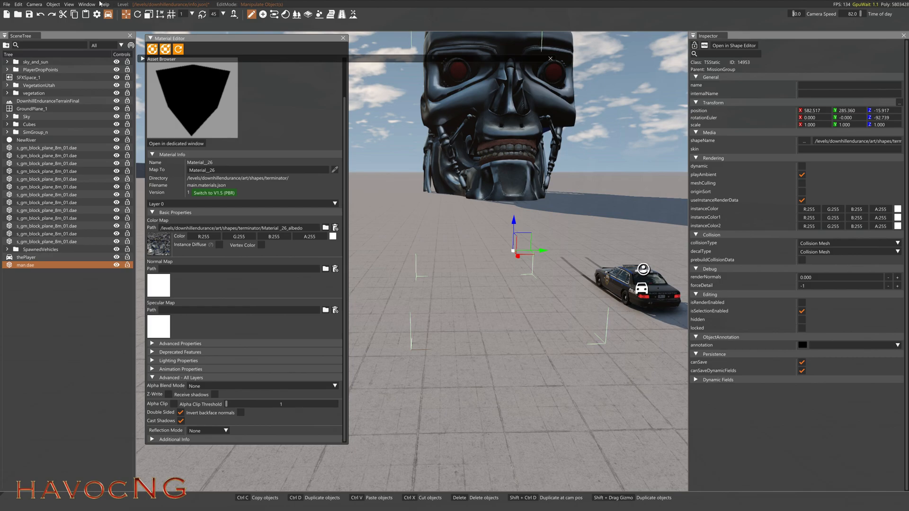
Set the head's collisionType and decalType to Visible Mesh and rebuild the level's collision
click(80, 5)
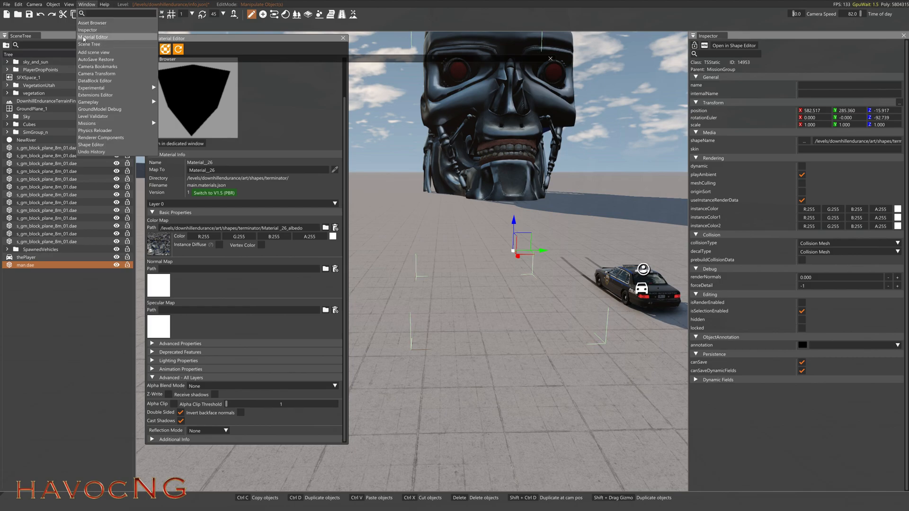
click(619, 150)
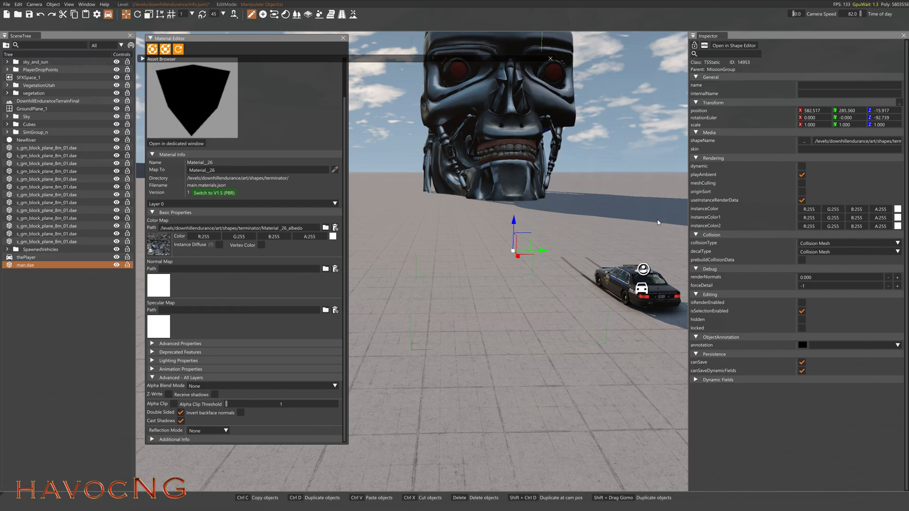
click(824, 243)
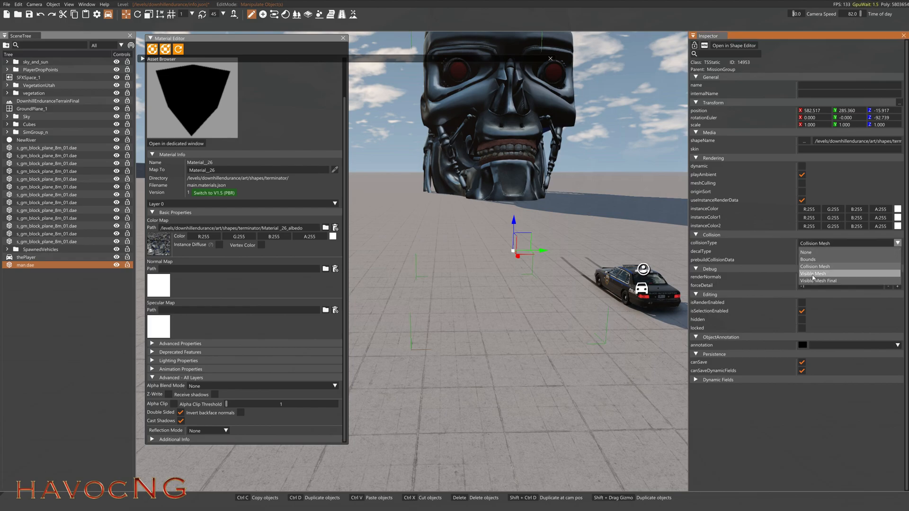
click(813, 278)
click(812, 252)
click(814, 282)
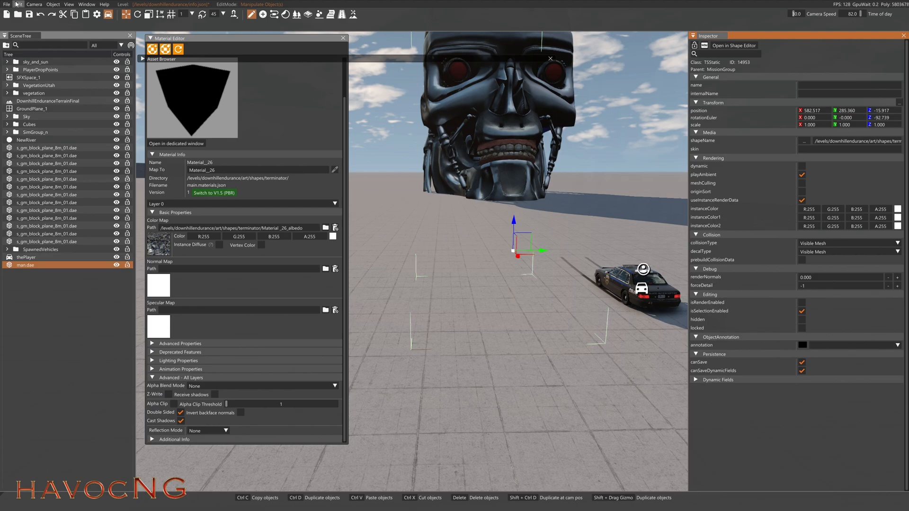
click(18, 5)
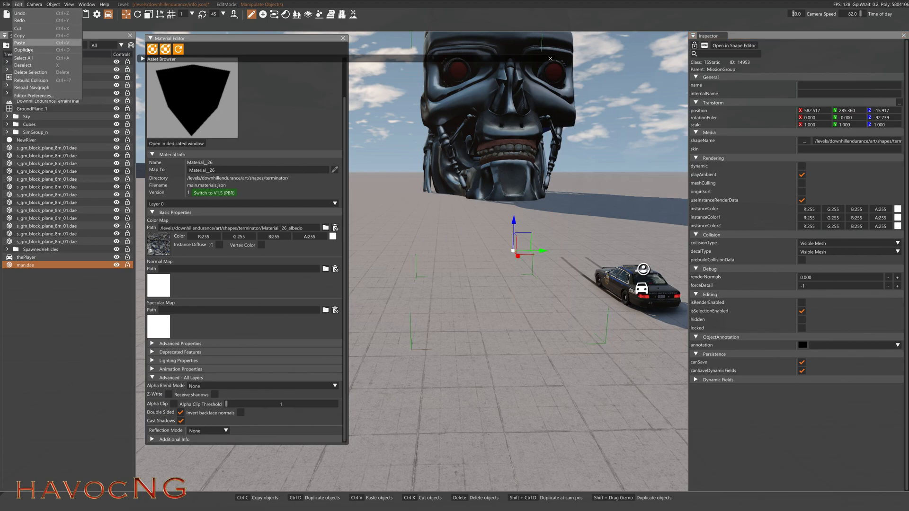
click(35, 80)
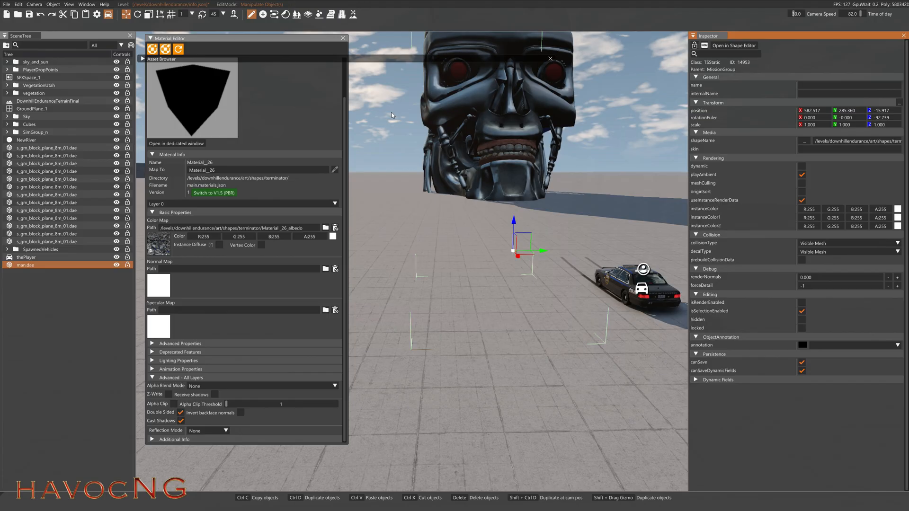
Drive the police car into the head's chin to test its collision, and view the head with the free camera
key(F11)
right_drag(391, 114, 426, 130)
key(Up)
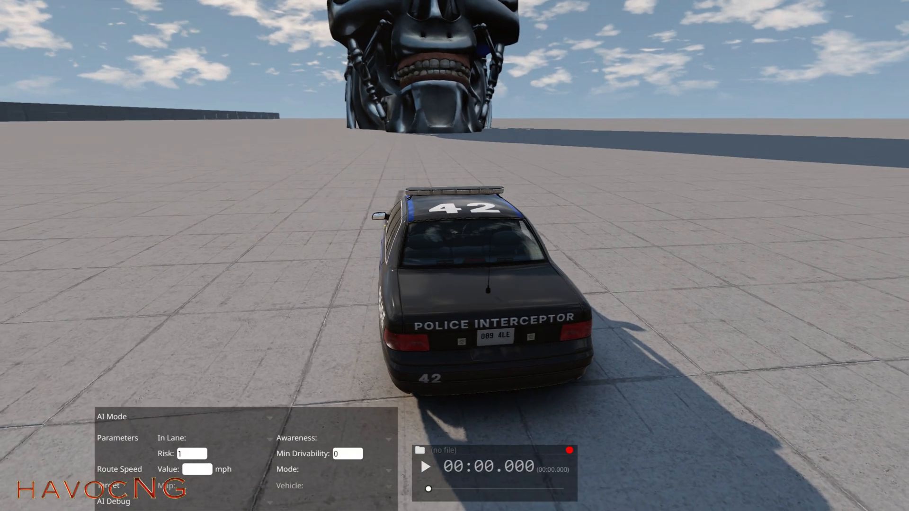
scroll(391, 113, down, 5)
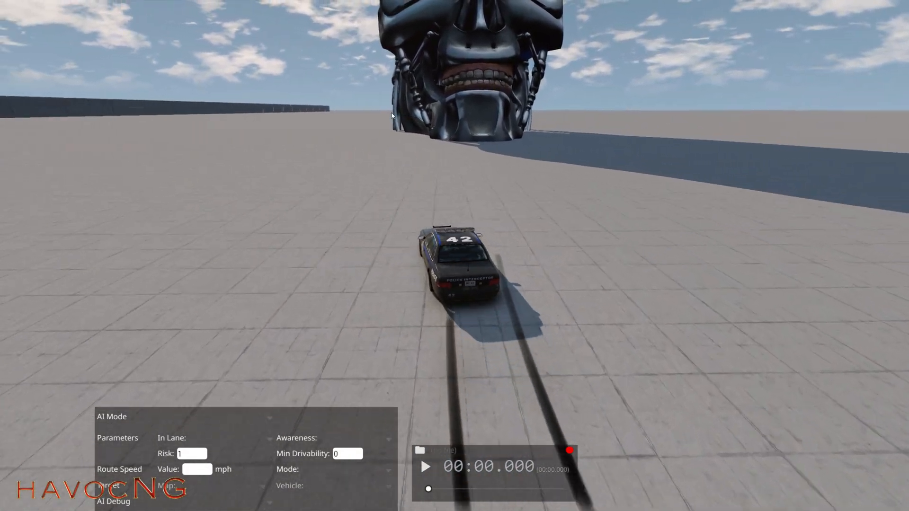
key(m)
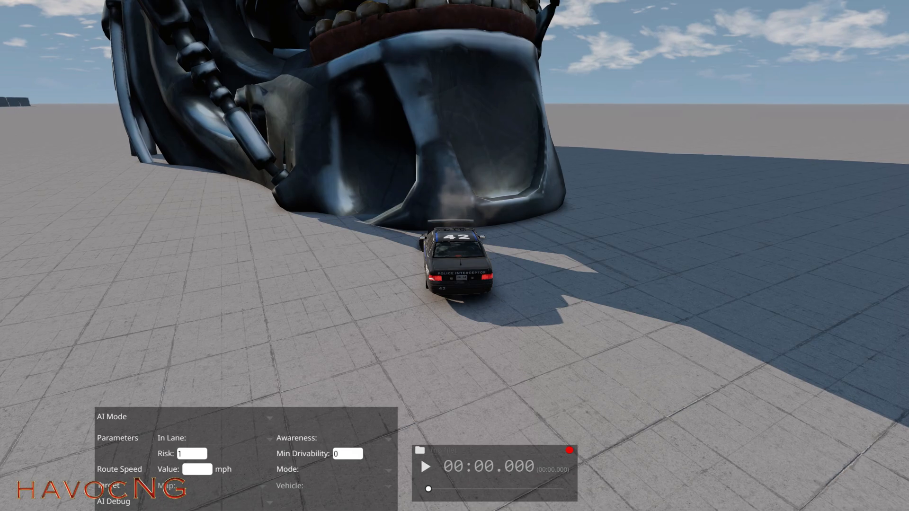
key(shift+c)
key(d)
right_drag(402, 147, 391, 112)
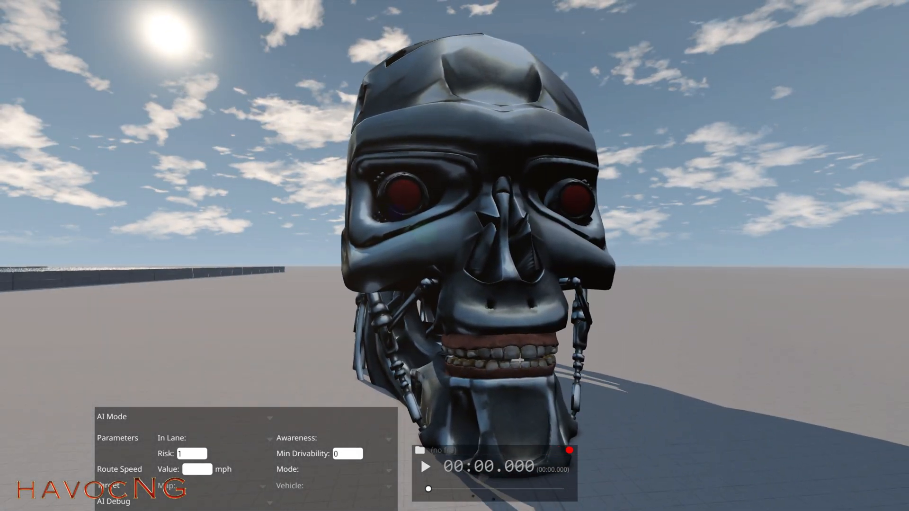
Select the police car in the world editor and move it onto the top of the head, at about Z 58.8
key(F11)
key(s)
right_drag(456, 289, 518, 287)
click(471, 308)
key(a)
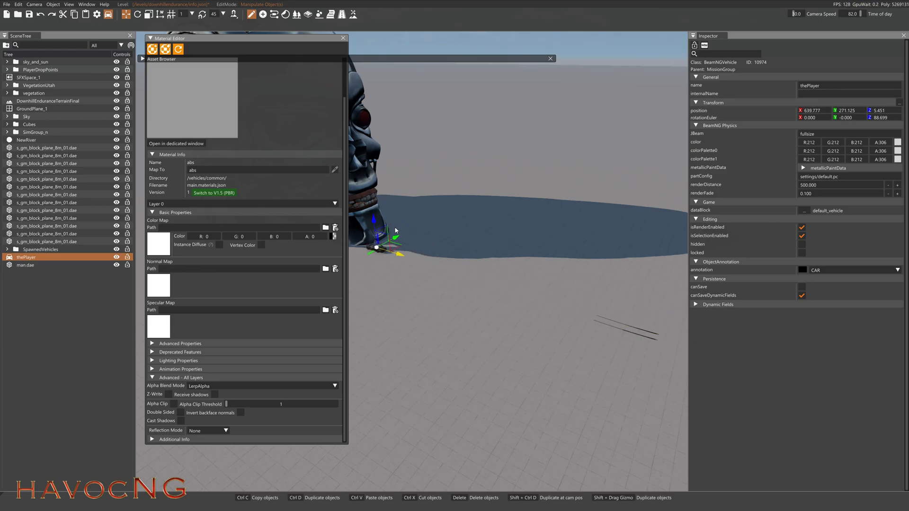
right_drag(382, 237, 389, 251)
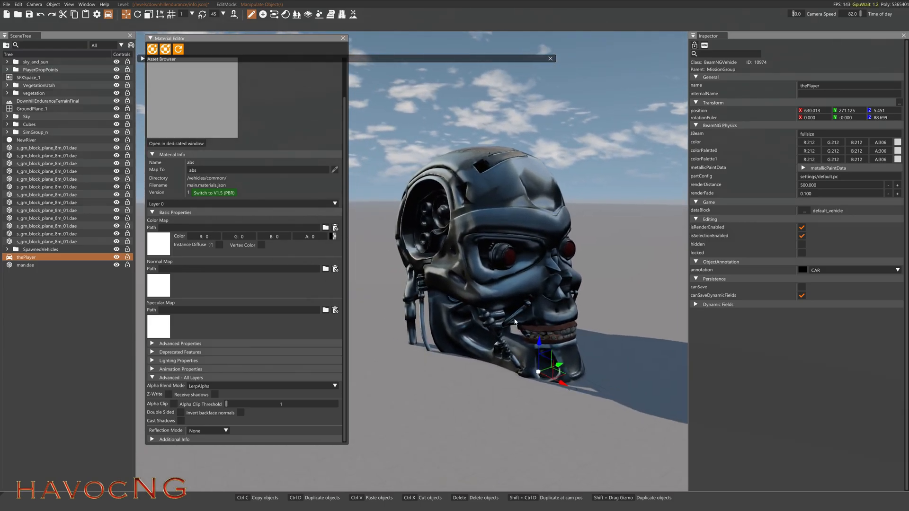
key(w)
right_drag(514, 151, 505, 153)
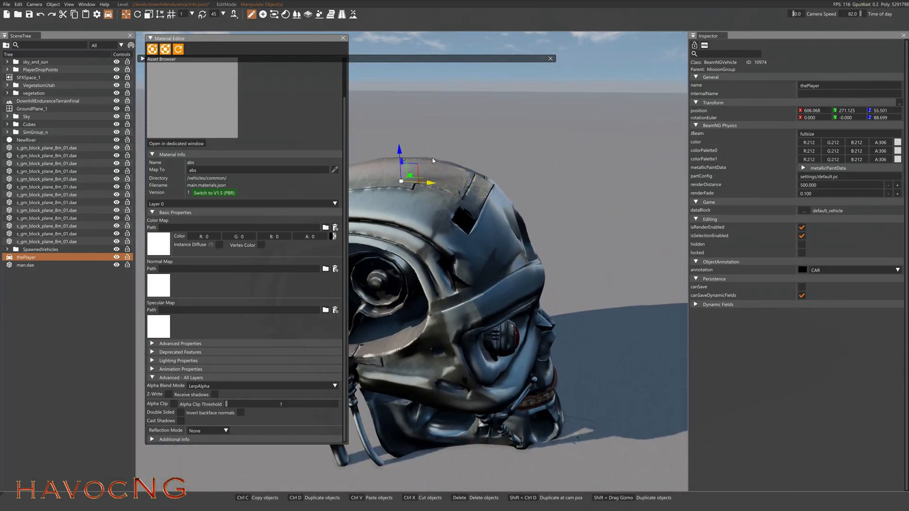
key(w)
right_drag(390, 129, 387, 175)
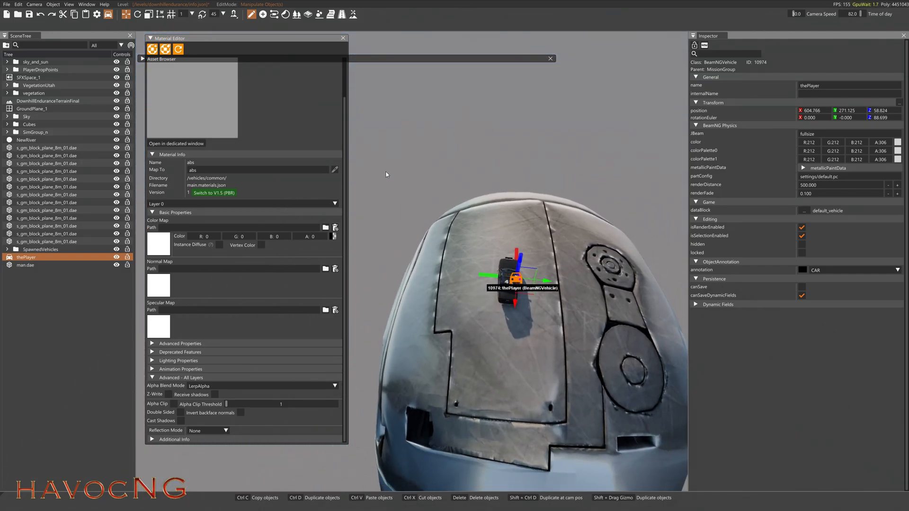
Shift the police car along Y to about 274.3 on top of the head and leave the world editor
drag(552, 284, 574, 290)
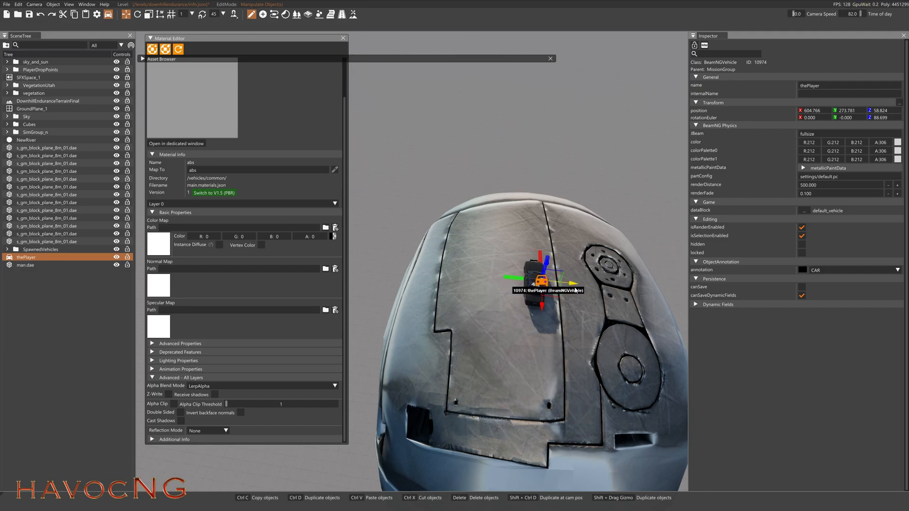
key(w)
right_drag(575, 290, 530, 309)
key(s)
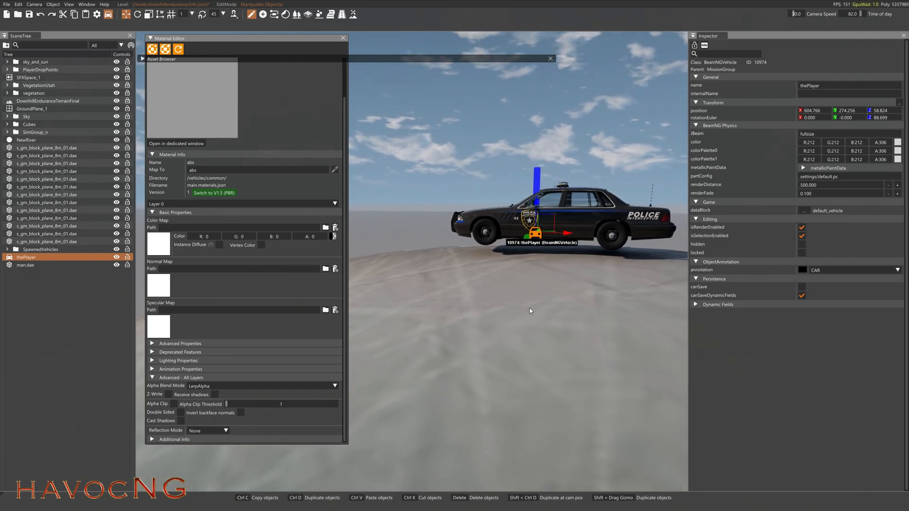
key(F11)
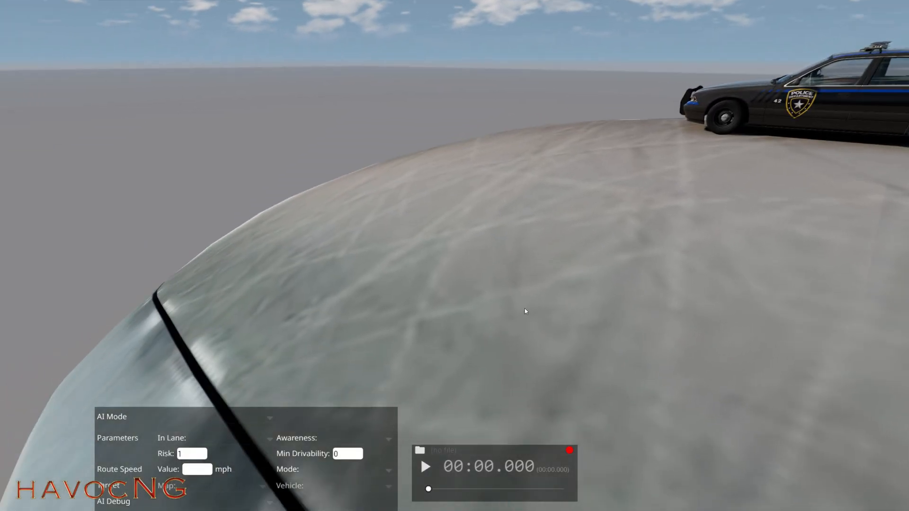
Drive the police car across the top of the head to test its collision, viewing it from above with the free camera
key(shift+c)
right_drag(525, 312, 525, 255)
scroll(521, 311, down, 10)
key(w)
right_drag(521, 311, 542, 404)
key(s)
key(w)
key(w)
right_drag(498, 360, 498, 308)
key(s)
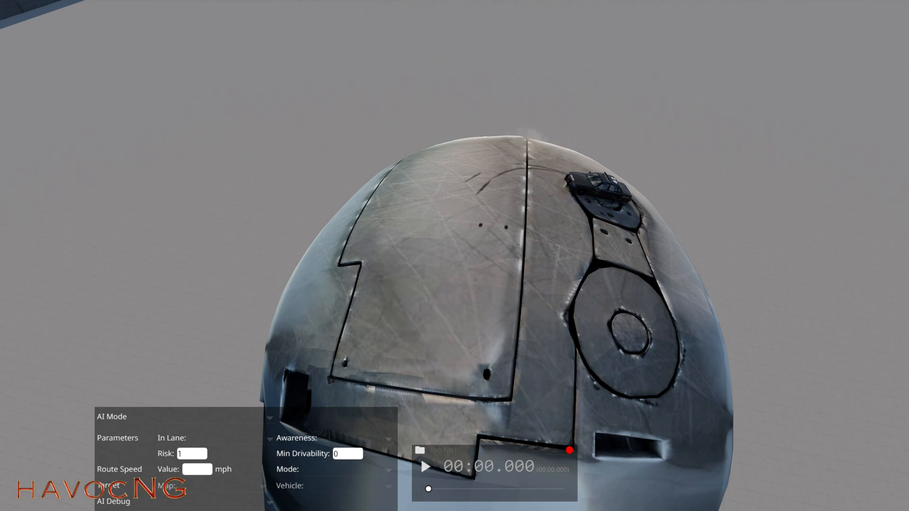
Reset the police car to its spot on the skull and drive it in circles to test the surface again
key(r)
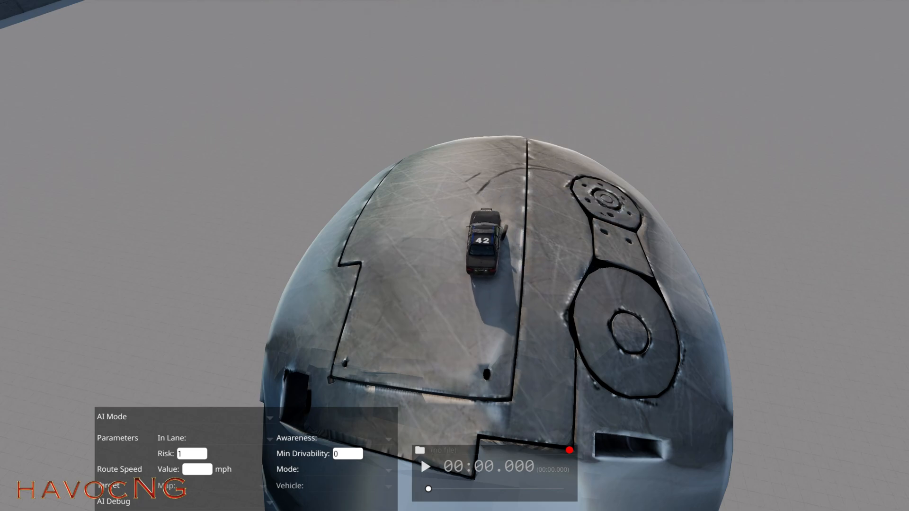
key(Up)
key(Right)
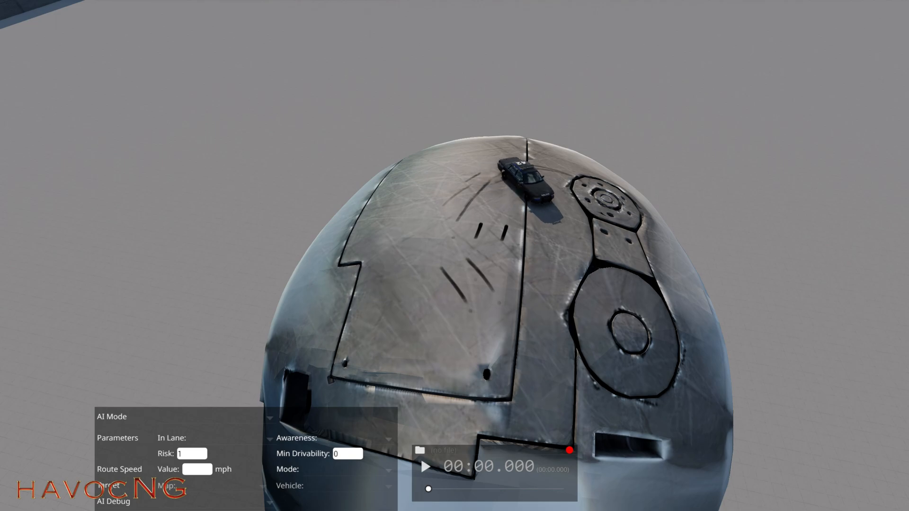
key(Right)
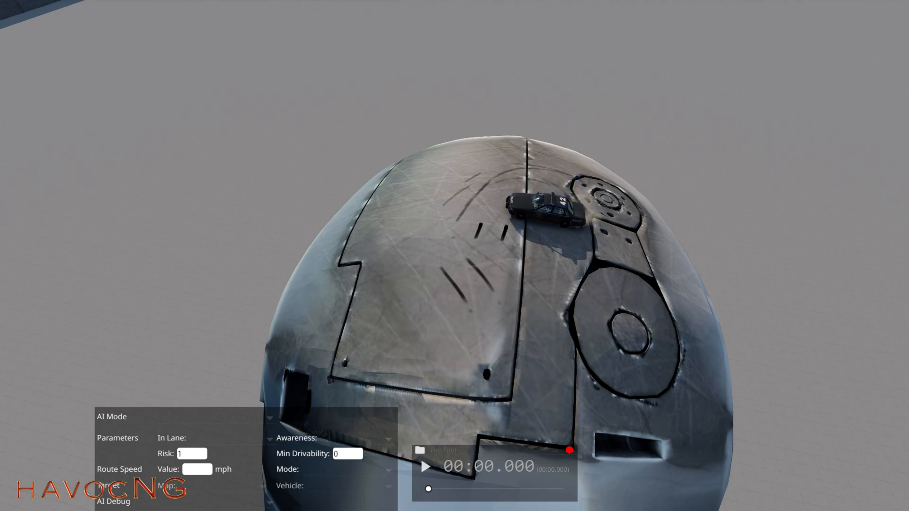
key(Right)
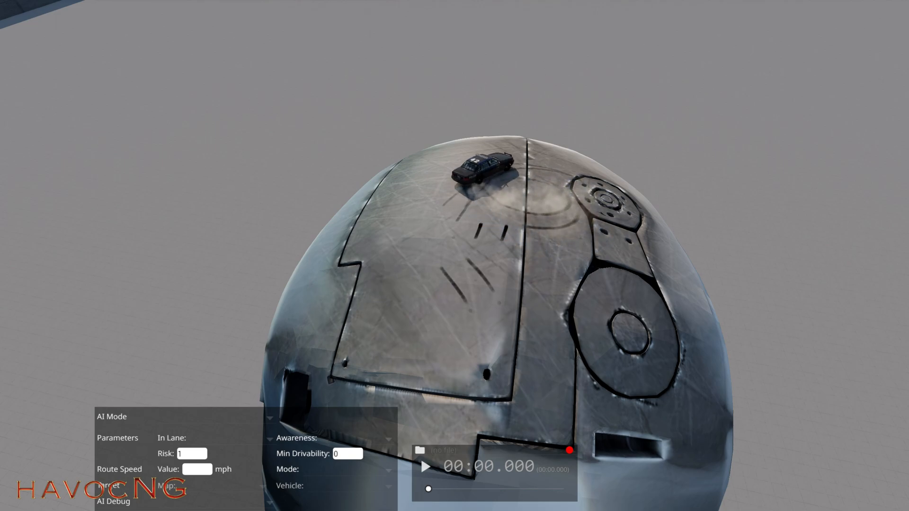
key(Right)
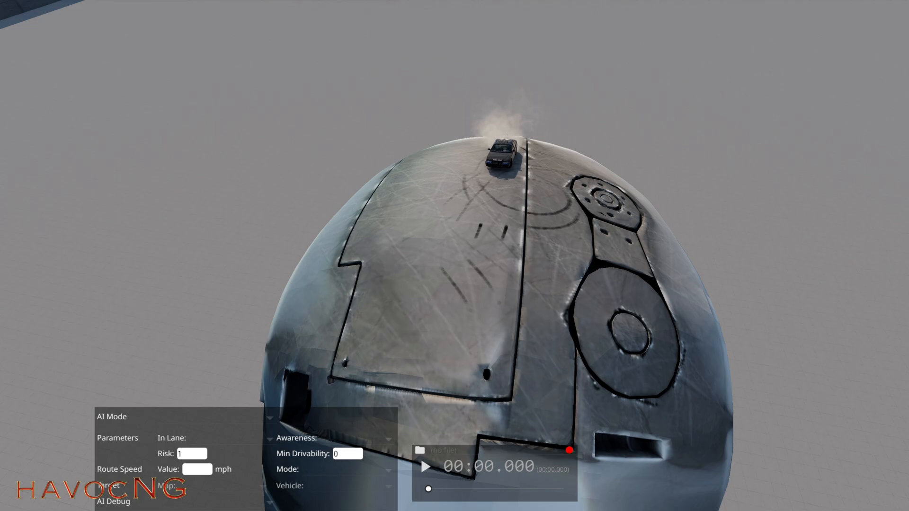
key(Left)
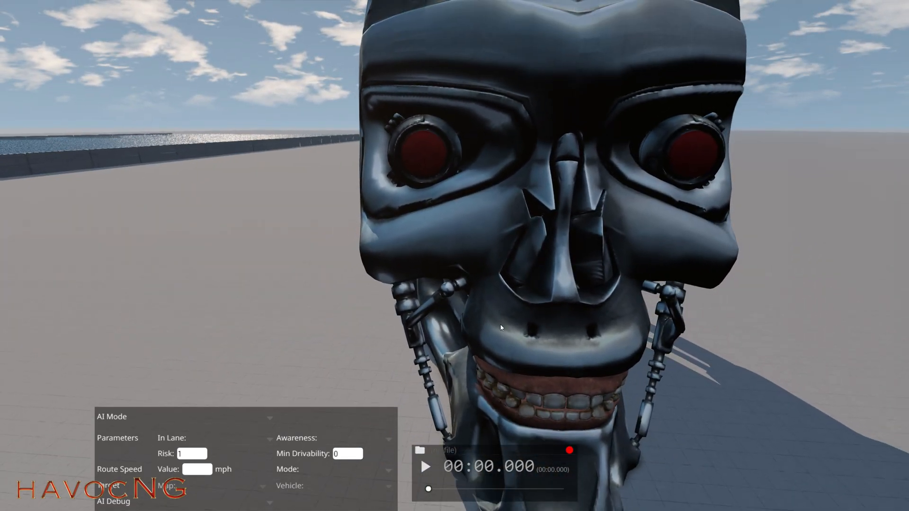
Examine the head's face, eyes and jaw from the front and both sides with the free camera
key(s)
right_drag(526, 278, 568, 278)
key(a)
key(w)
key(w)
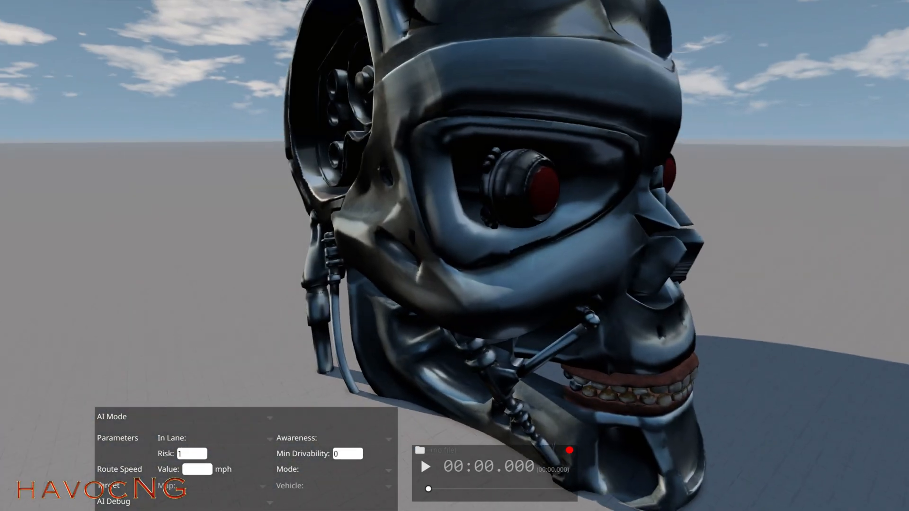
key(d)
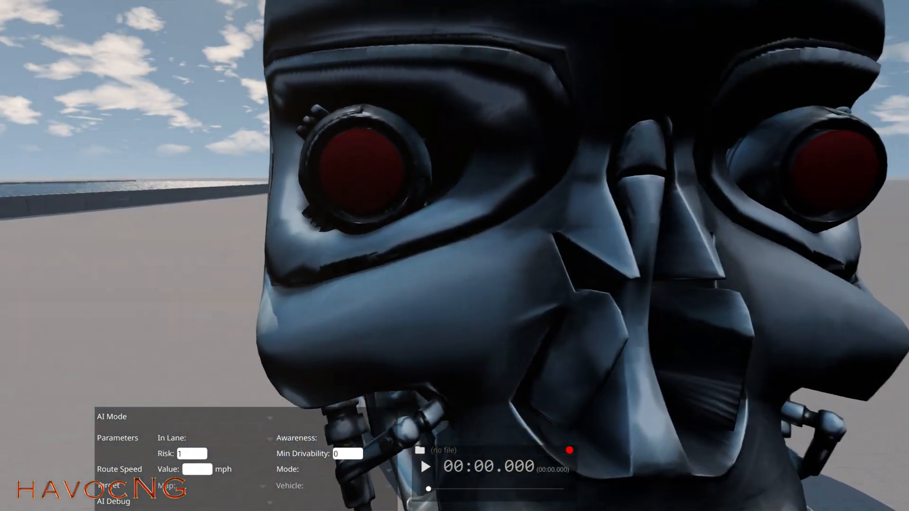
key(d)
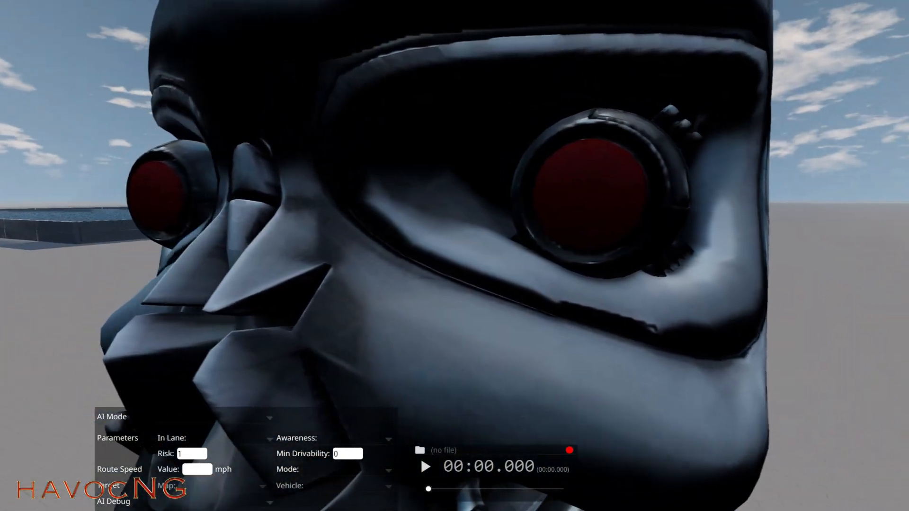
key(a)
key(a)
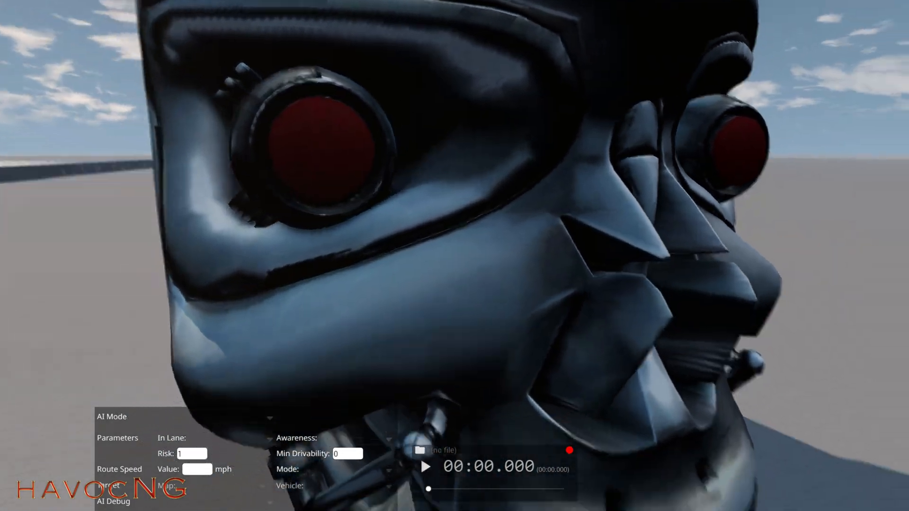
key(s)
Reopen the world editor, close the Material Editor and Asset Browser, and delete the police car from the top of the head
key(F11)
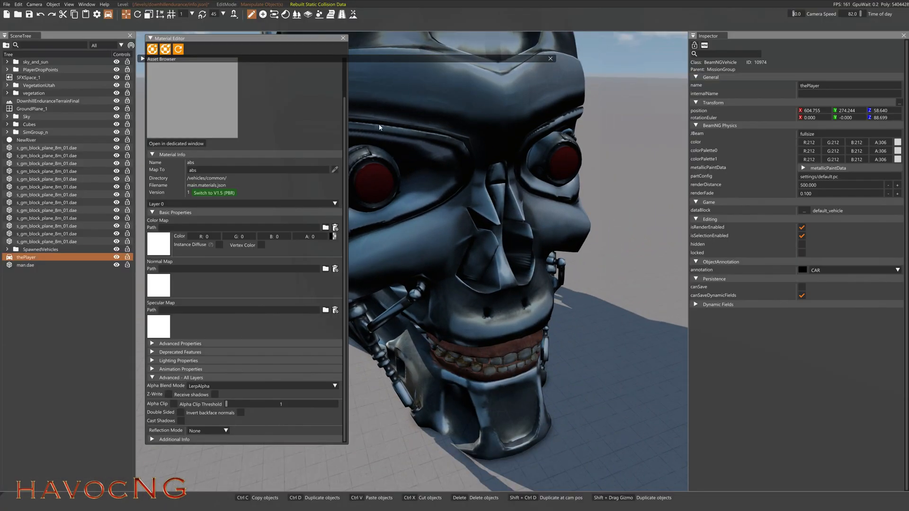
click(343, 38)
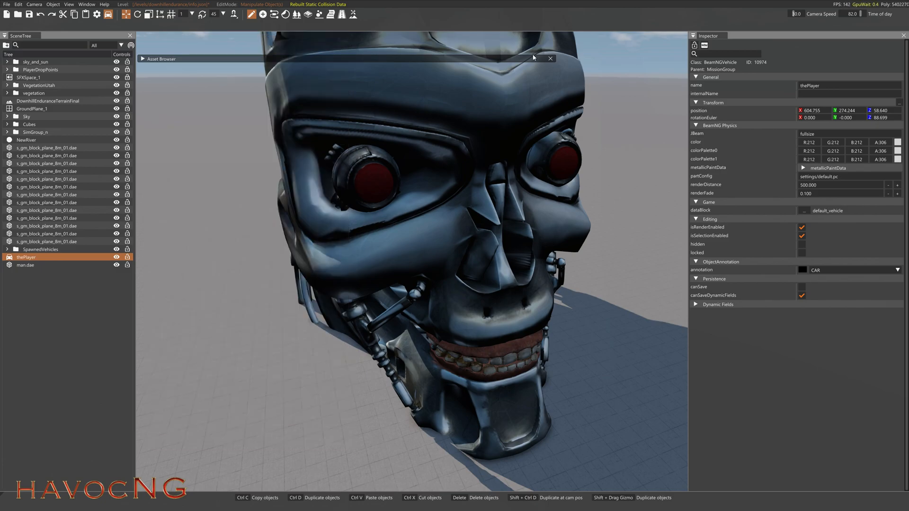
right_drag(533, 110, 532, 111)
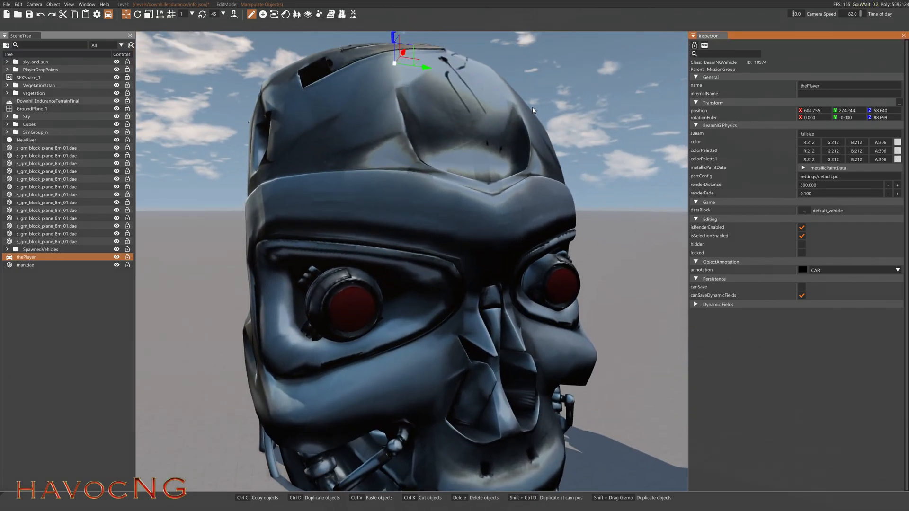
key(w)
right_drag(490, 150, 489, 275)
key(Delete)
right_drag(371, 310, 378, 371)
key(w)
Create a spotlight at the head's right eye and return to object manipulation
click(263, 15)
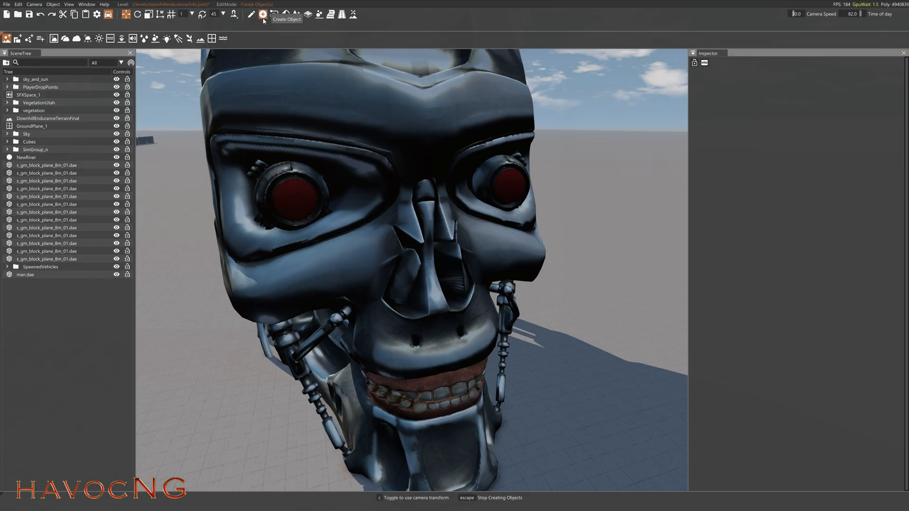
click(177, 39)
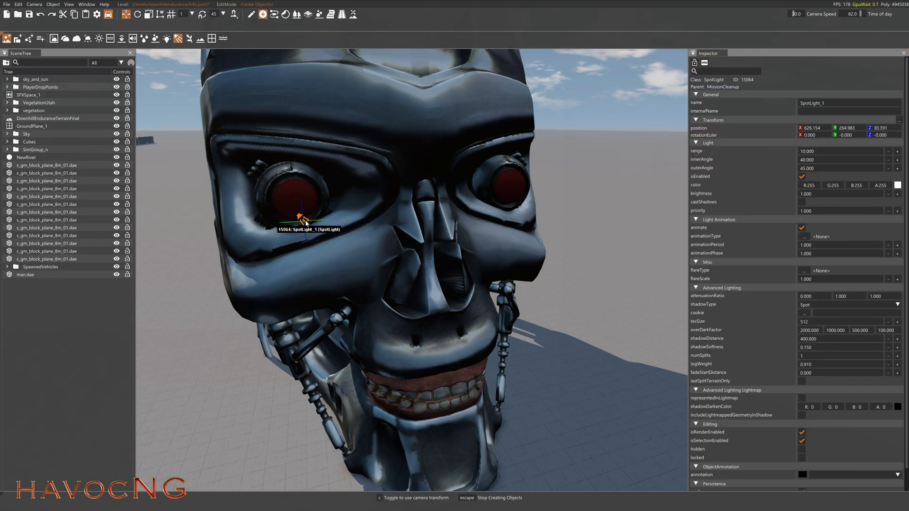
click(250, 15)
right_drag(424, 198, 381, 238)
key(w)
click(450, 213)
key(s)
key(a)
key(s)
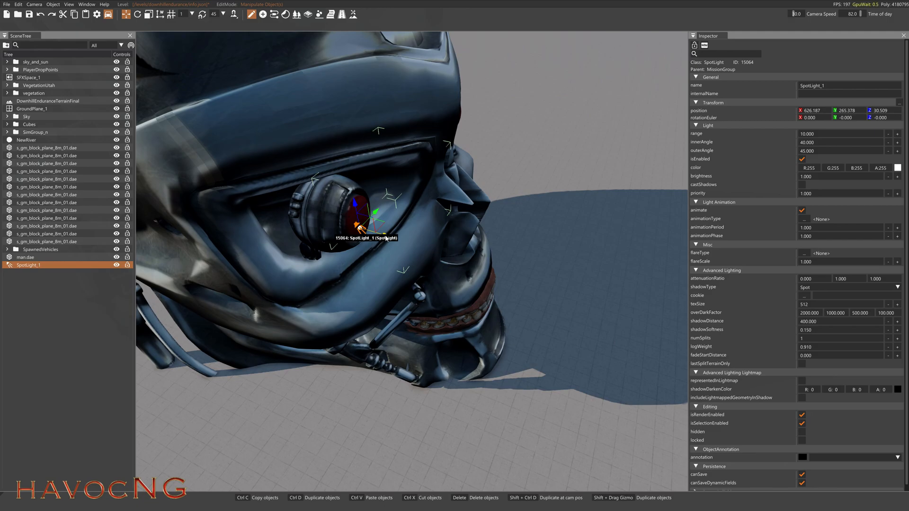
Move the spotlight out from the eye to about X 629.7, rotate it to Z -90, and raise it to about Z 32.2
drag(386, 238, 416, 263)
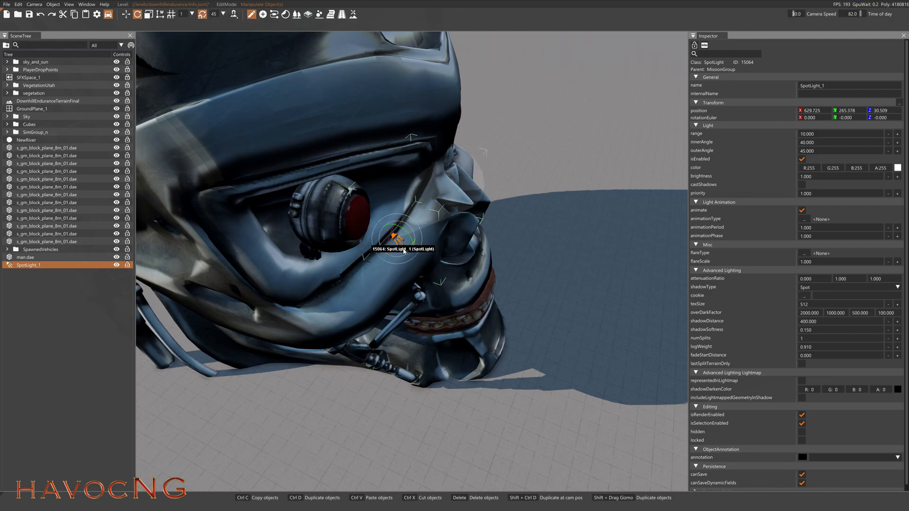
drag(405, 251, 434, 249)
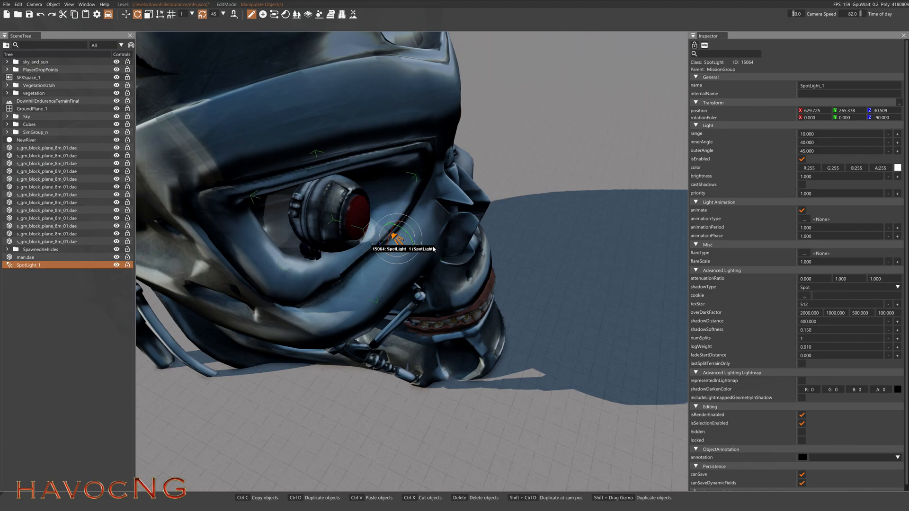
drag(395, 217, 392, 199)
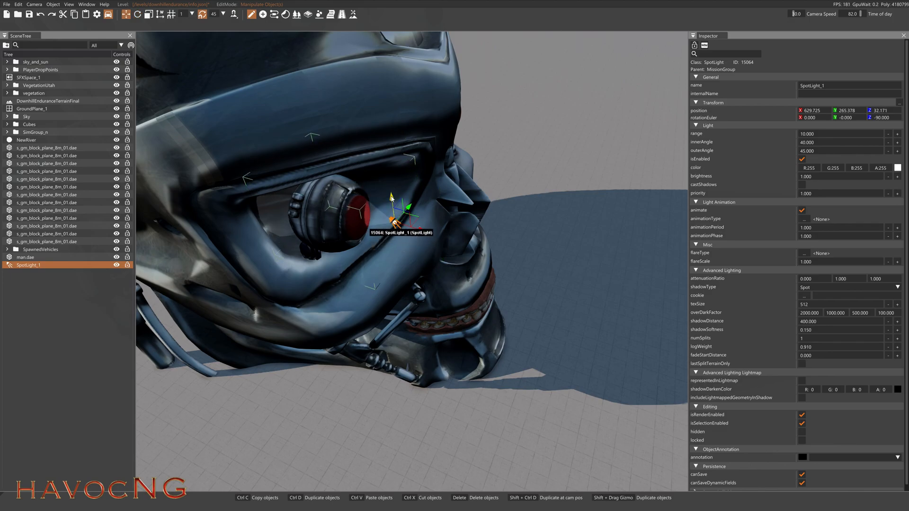
Center the spotlight on the right eye at about X 631.5, Y 264.6, Z 32.3
right_drag(392, 205, 326, 208)
key(w)
key(d)
drag(490, 292, 453, 299)
drag(423, 262, 424, 267)
drag(456, 295, 460, 296)
right_drag(460, 295, 483, 317)
key(w)
key(a)
key(s)
right_drag(422, 259, 436, 310)
key(s)
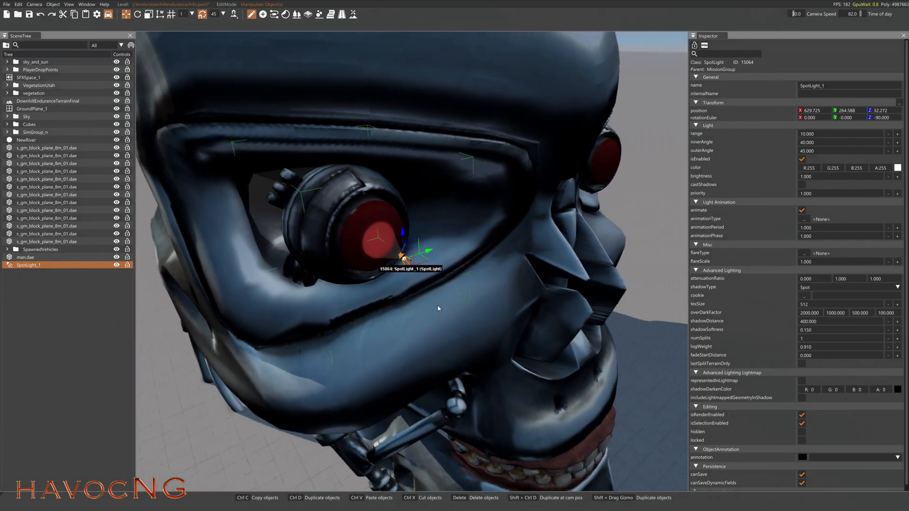
drag(428, 273, 446, 297)
click(406, 260)
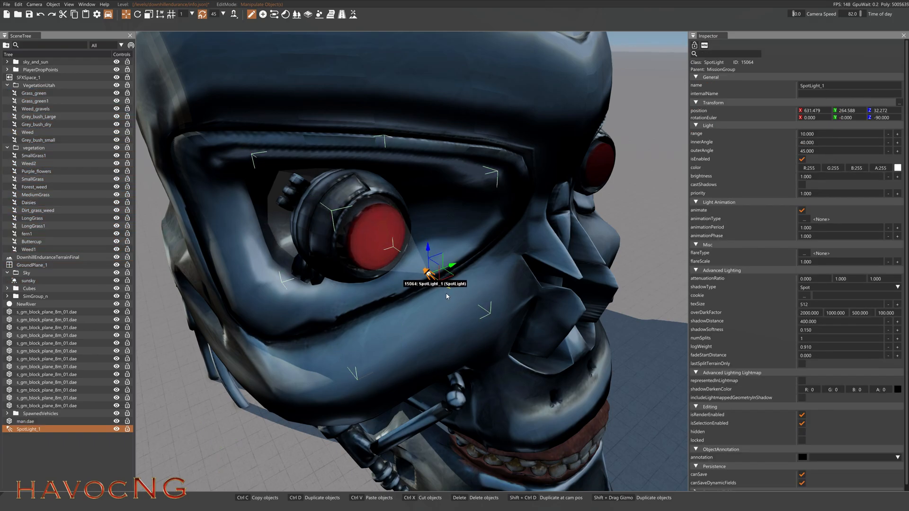
Duplicate the spotlight and place the copy in front of the left eye at about Y 285.3
key(d)
right_drag(447, 297, 445, 297)
key(s)
shift+drag(280, 251, 561, 266)
right_drag(448, 297, 456, 291)
key(a)
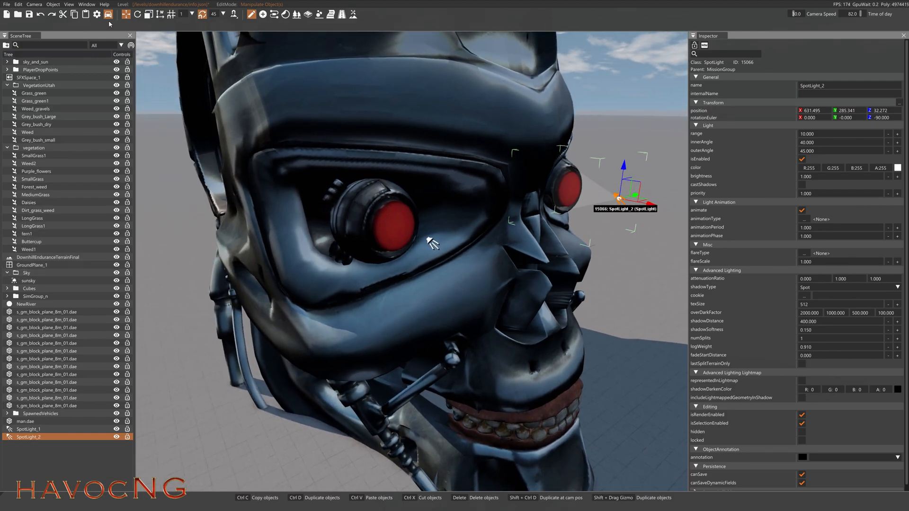
Place the s_test_cylinder_hex.dae shape from art/shapes/common on the ground in front of the head
click(87, 4)
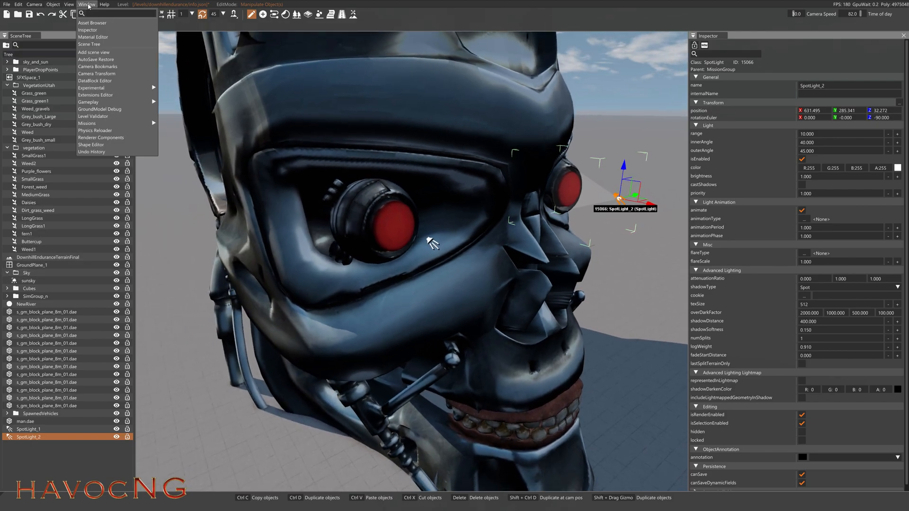
click(95, 23)
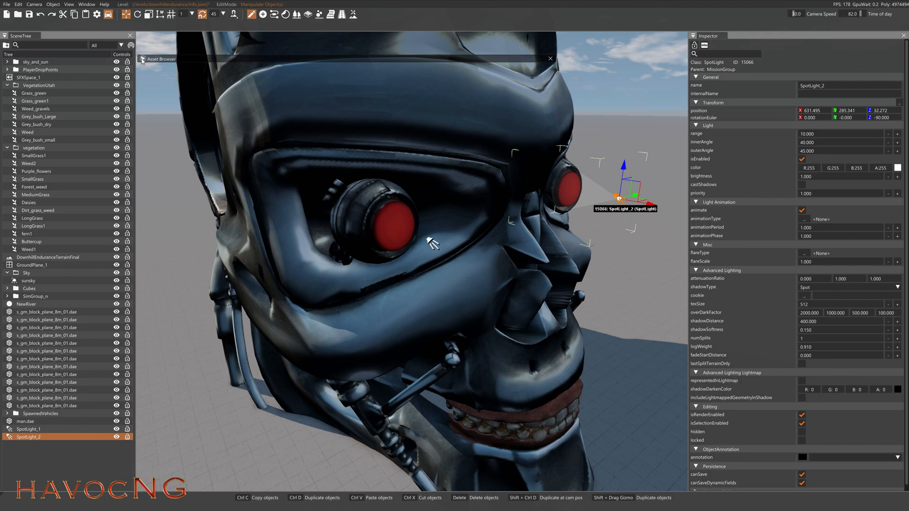
click(143, 59)
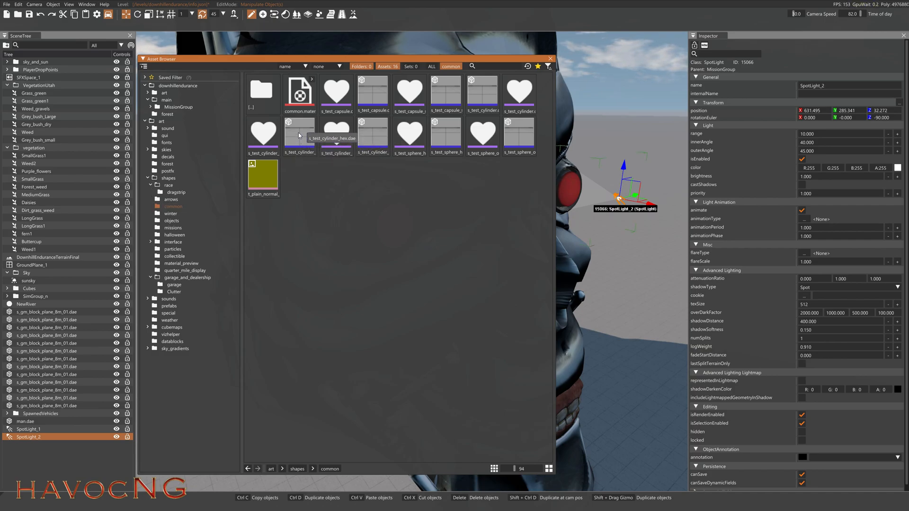
right_drag(637, 304, 686, 384)
drag(297, 134, 304, 144)
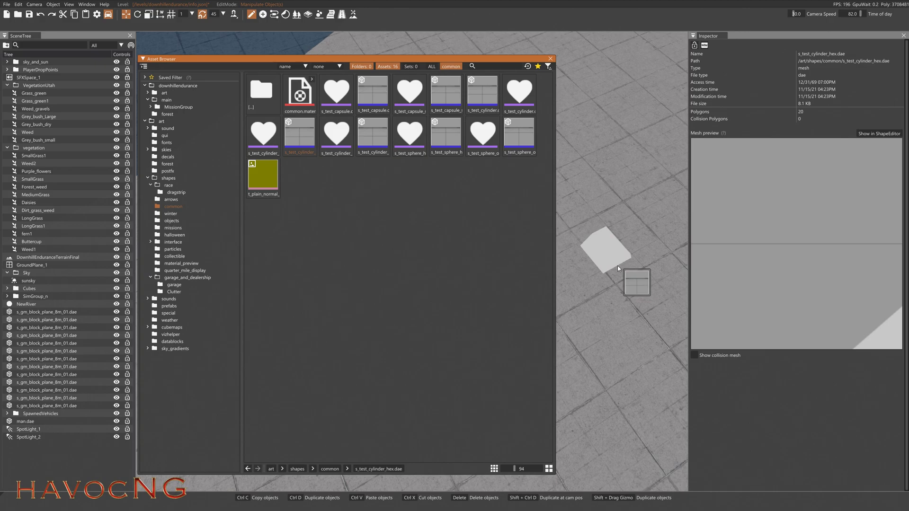
drag(618, 268, 618, 268)
drag(446, 135, 639, 207)
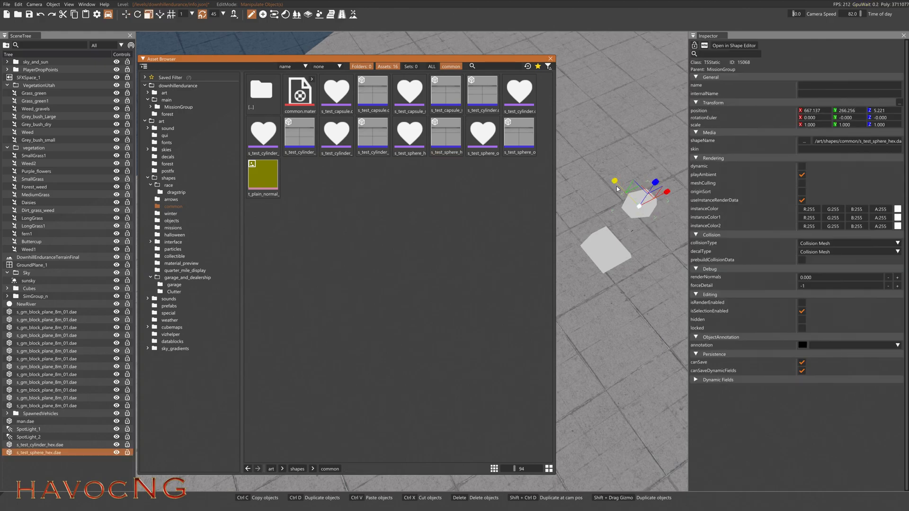
drag(614, 183, 586, 133)
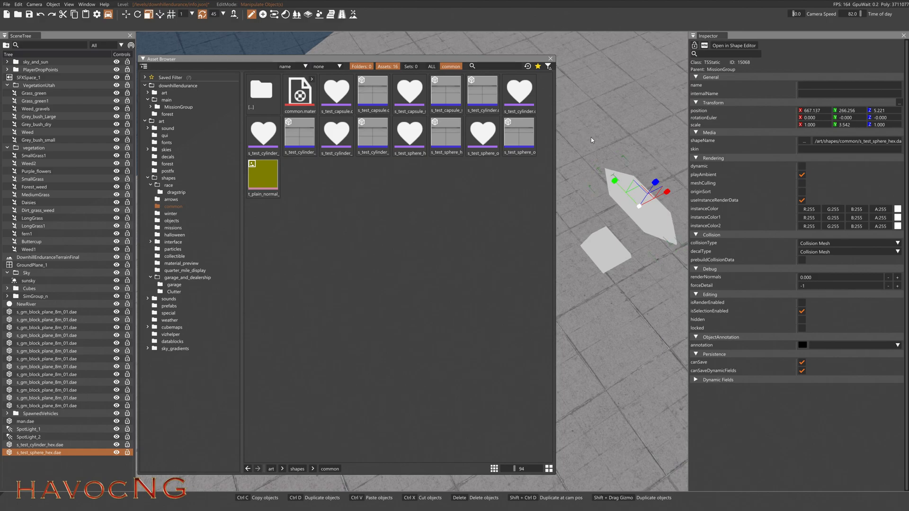
key(Delete)
Stretch the hexagonal cylinder to a Y scale of about 2.06 and rotate it to 90° about Z
click(604, 258)
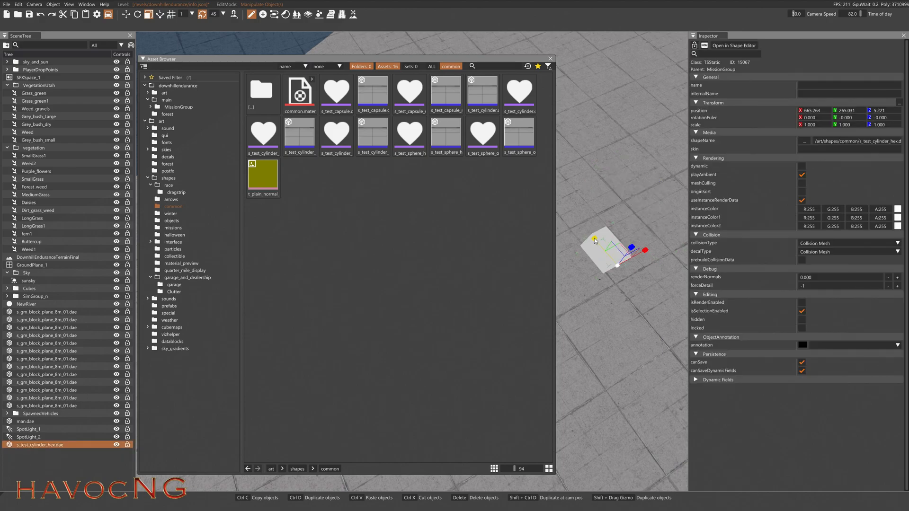
drag(592, 237, 586, 221)
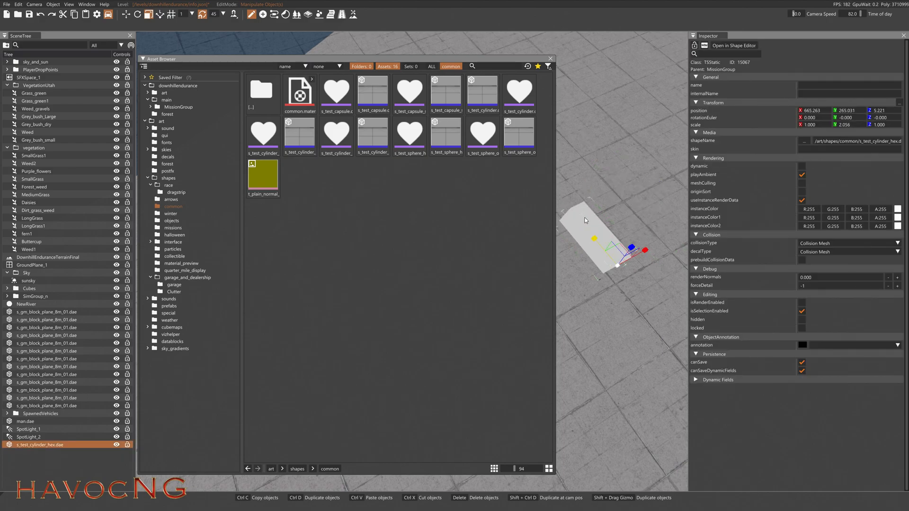
click(142, 59)
key(s)
mouse_move(417, 281)
right_down()
mouse_move(398, 246)
mouse_move(417, 281)
right_up()
key(2)
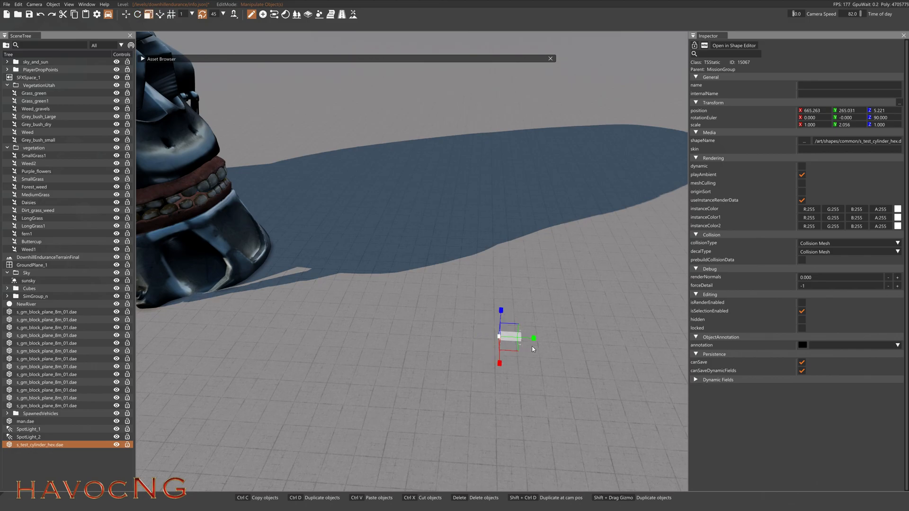
Stretch the hexagonal cylinder into a long beam with a Y scale of about 270.1
drag(537, 338, 587, 345)
click(509, 336)
right_drag(586, 346, 584, 358)
key(s)
drag(413, 266, 427, 266)
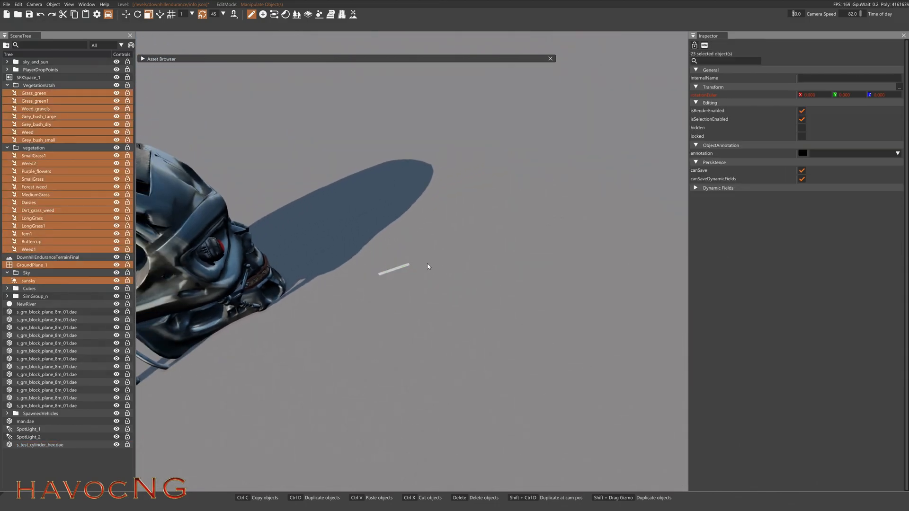
click(403, 267)
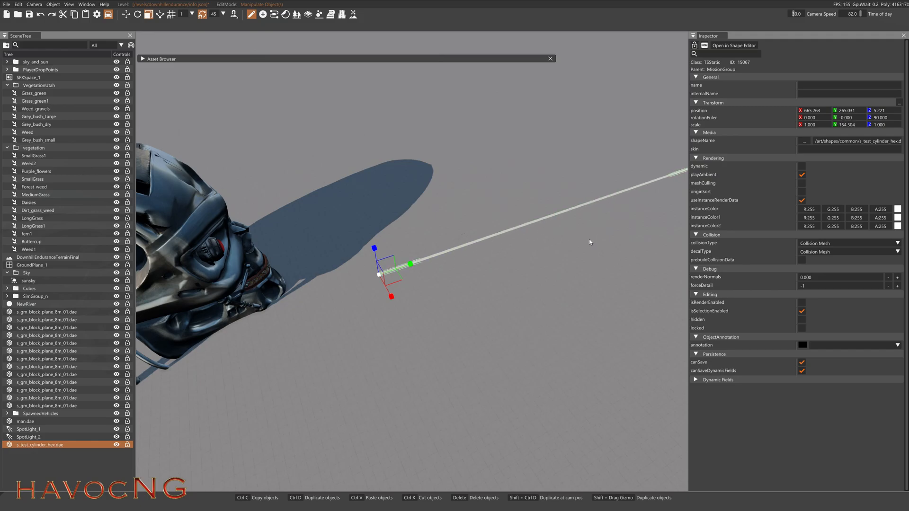
right_drag(589, 240, 589, 242)
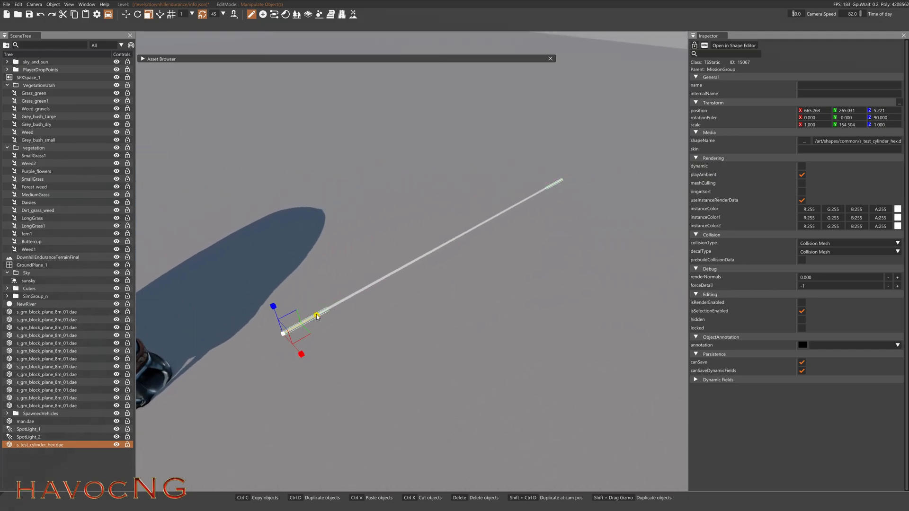
drag(457, 250, 477, 241)
Raise the long cylinder off the ground to a height of about Z 22.2
key(1)
right_drag(342, 307, 343, 346)
drag(427, 318, 410, 77)
key(w)
right_drag(410, 76, 413, 246)
key(s)
key(a)
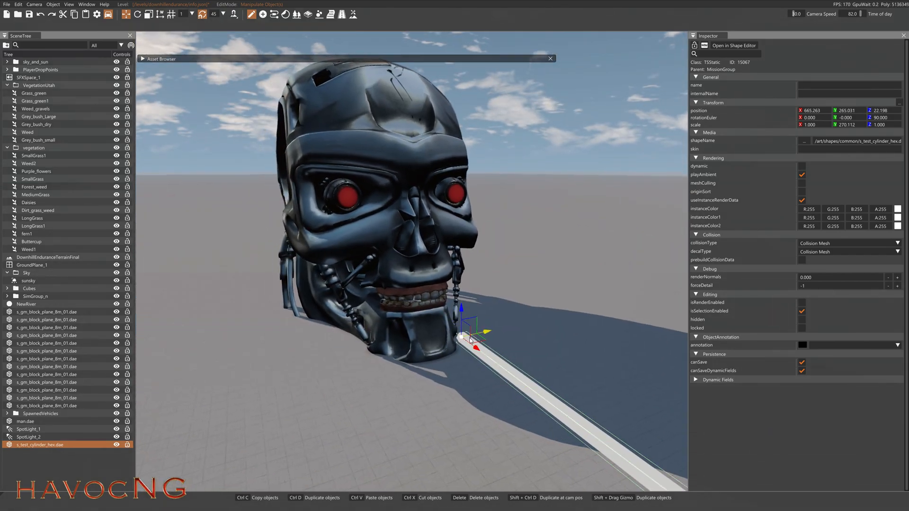
Move the cylinder's near end into the right eye at about X 617.1, Y 264.6, Z 32.2
drag(474, 349, 328, 161)
right_drag(328, 162, 258, 144)
key(d)
key(w)
drag(441, 305, 434, 305)
key(s)
mouse_move(433, 306)
right_down()
mouse_move(467, 347)
mouse_move(611, 362)
mouse_move(648, 327)
mouse_move(611, 357)
mouse_move(474, 343)
mouse_move(417, 357)
mouse_move(407, 265)
mouse_move(388, 227)
mouse_move(410, 296)
mouse_move(433, 306)
right_up()
key(w)
key(s)
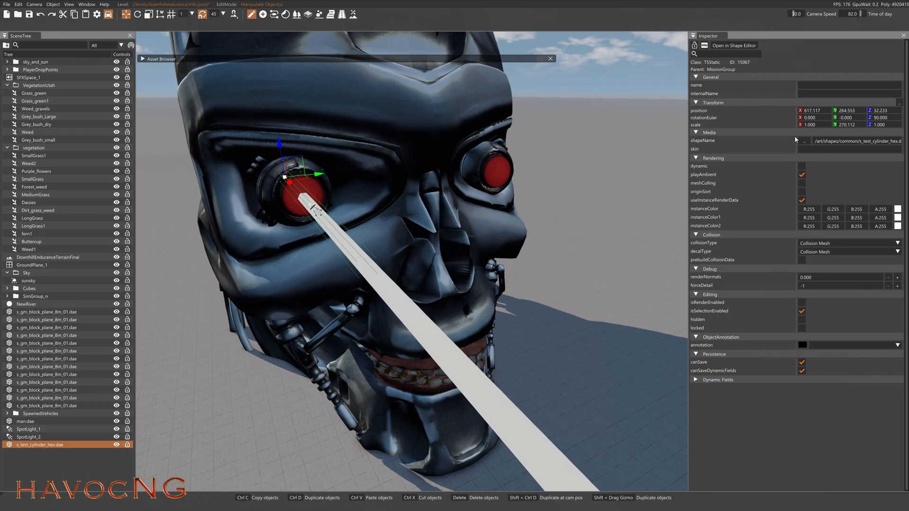
Thin the beam by setting its X and Z scale to 0.75
click(818, 124)
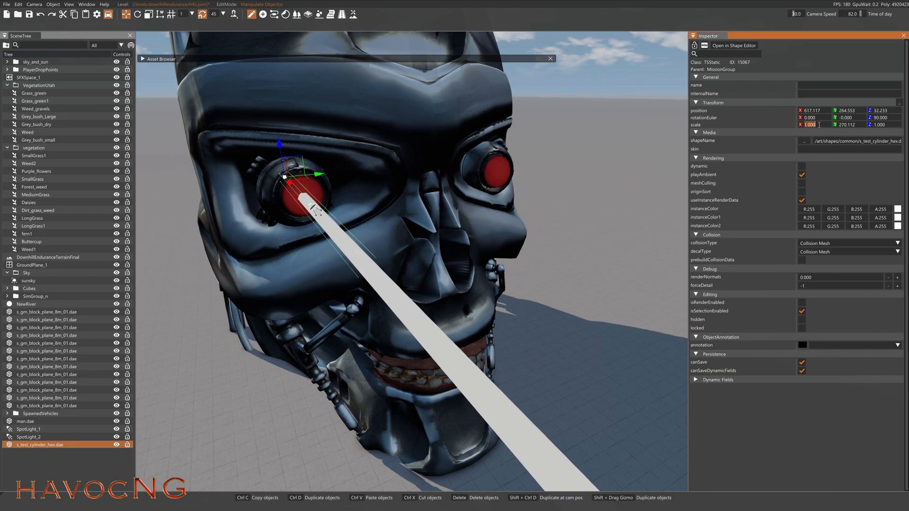
key(Return)
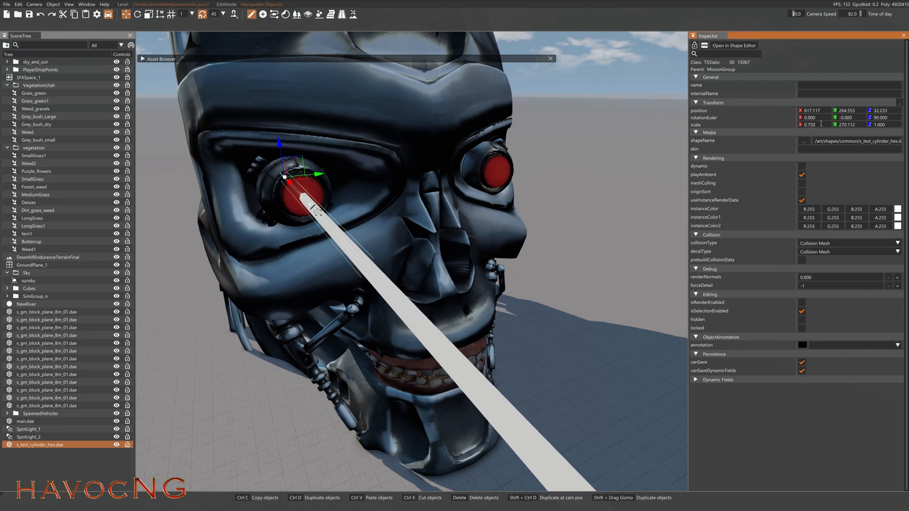
click(890, 126)
text(0.75)
key(Return)
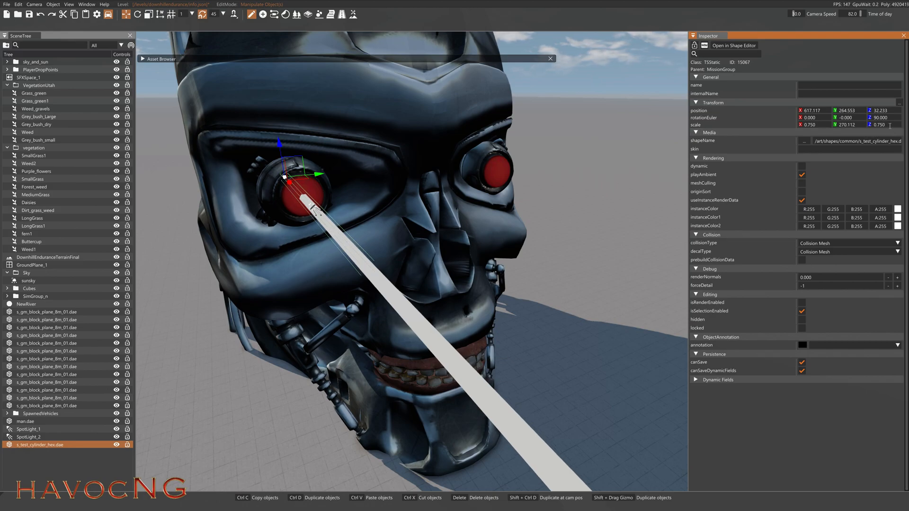
Set the beam's instanceColor to red with R 249, G 7, B 7
click(897, 210)
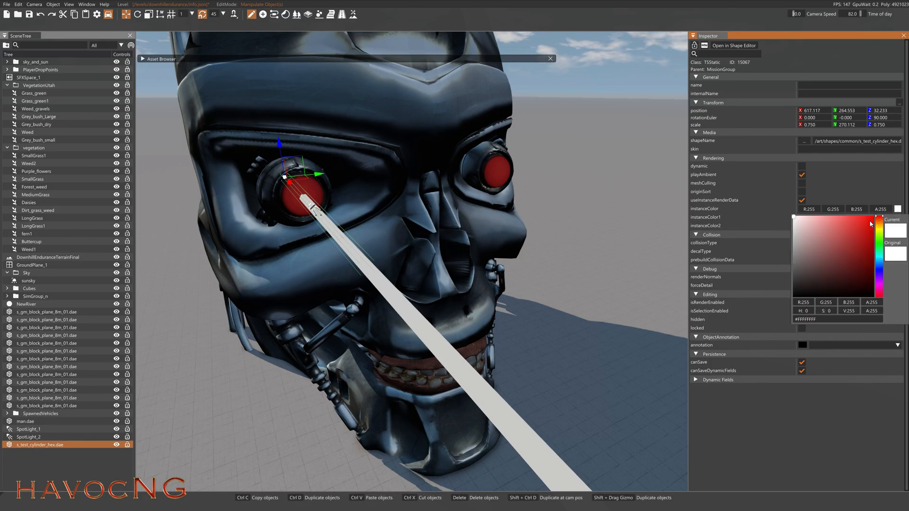
click(872, 220)
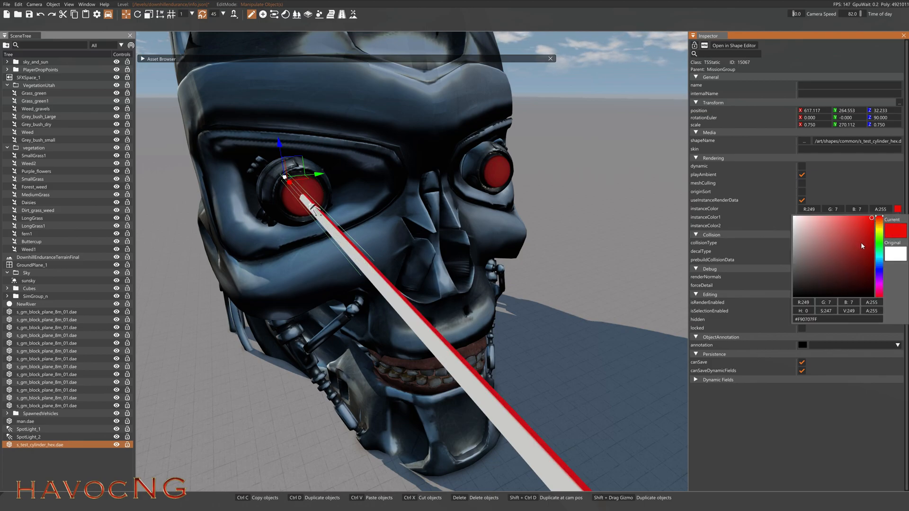
click(880, 184)
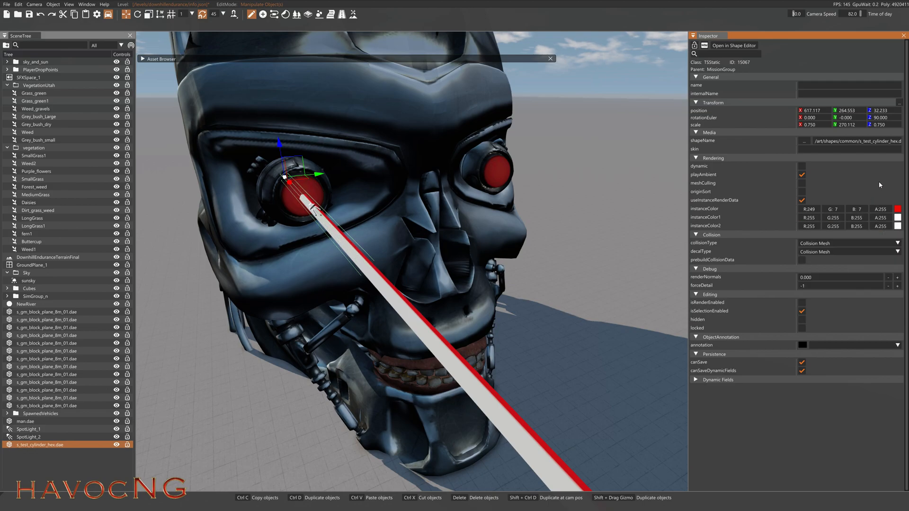
Color the beam green, with instanceColor1 at R 11, G 251, B 5 and instanceColor at R 52, G 249, B 7
click(898, 218)
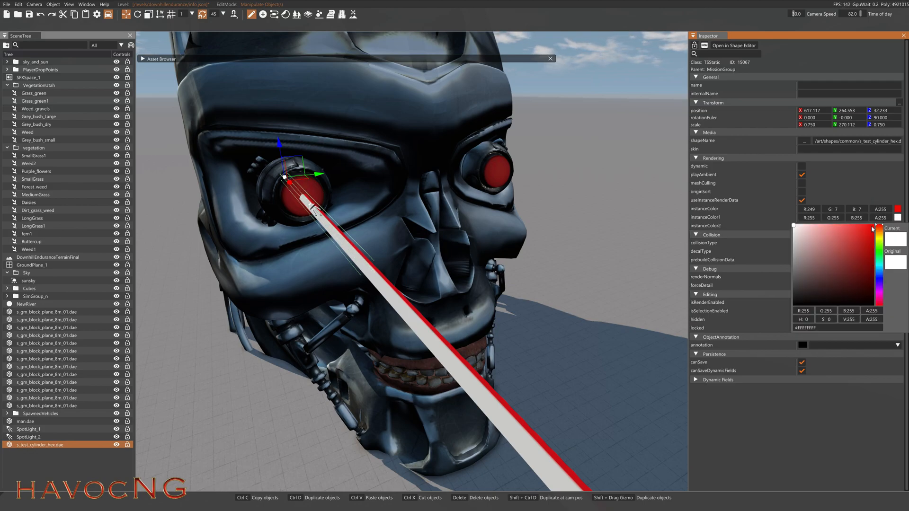
click(880, 251)
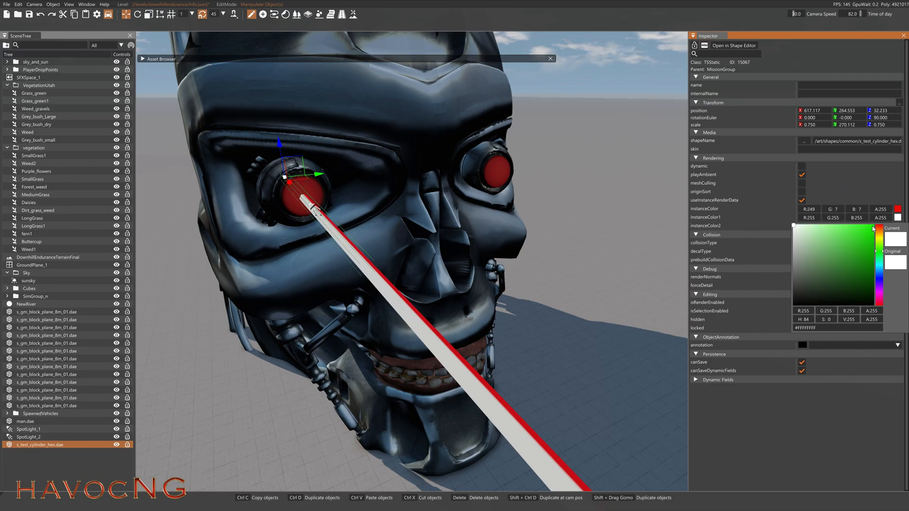
click(874, 230)
click(859, 169)
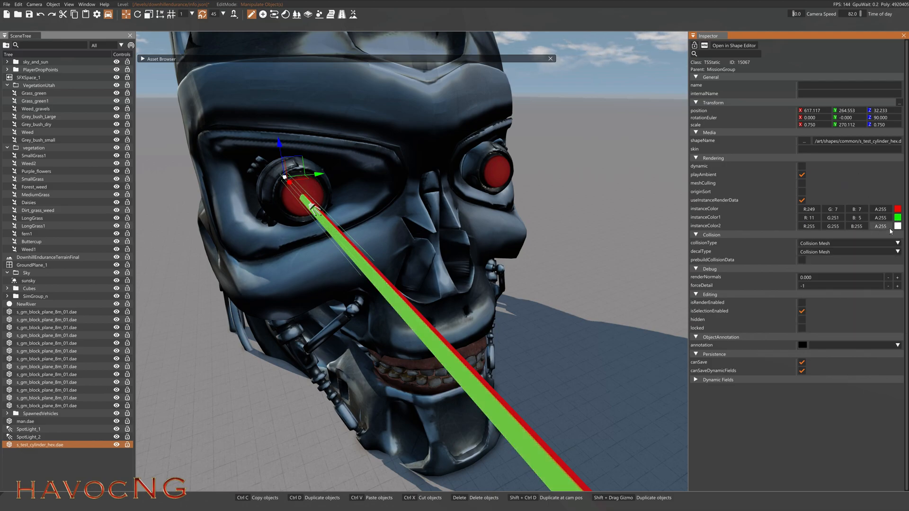
click(897, 209)
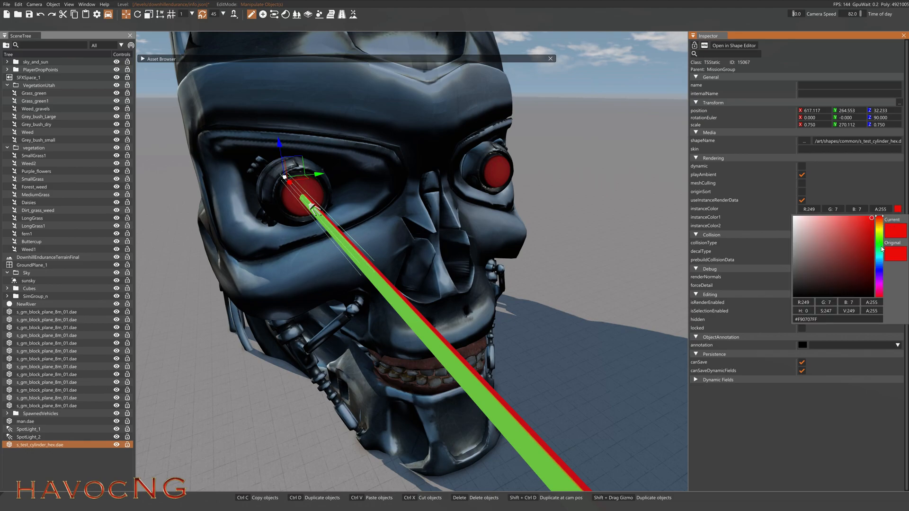
click(878, 235)
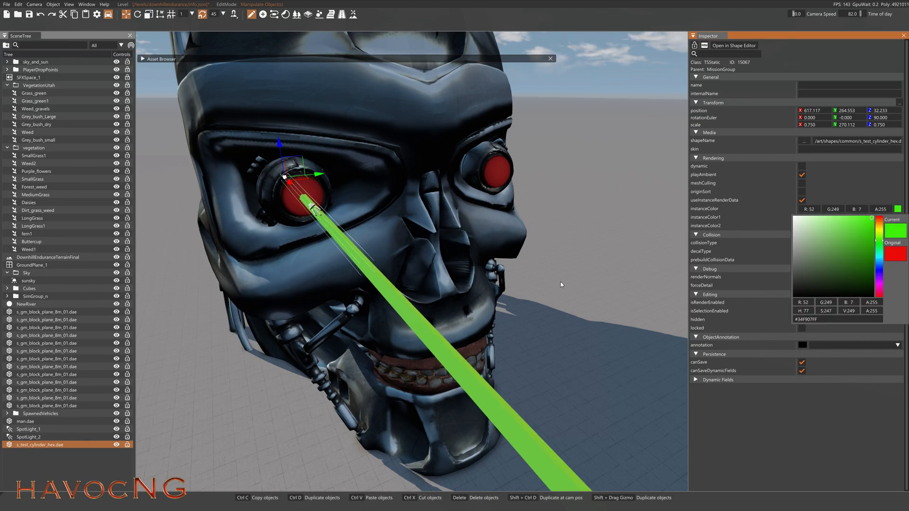
Duplicate the green beam along Y and place the copy in the left eye
right_drag(532, 306, 445, 314)
key(d)
shift+drag(358, 173, 510, 177)
Leave the editor view and examine both eye beams and the head from the front, the sides and inside
right_drag(513, 232, 542, 185)
key(w)
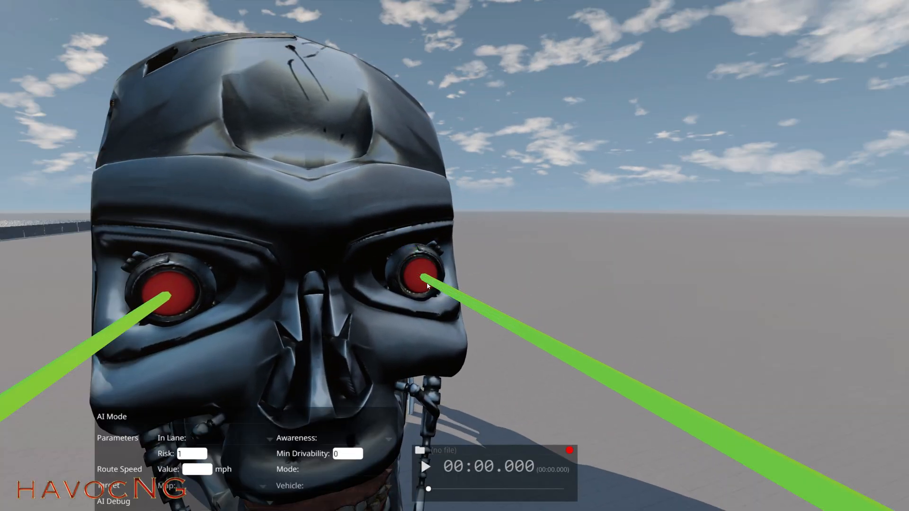
key(d)
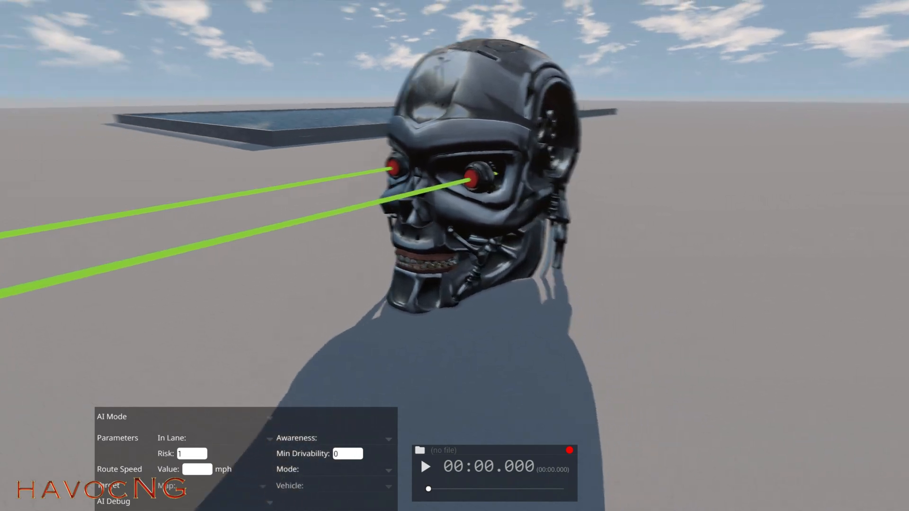
key(w)
key(d)
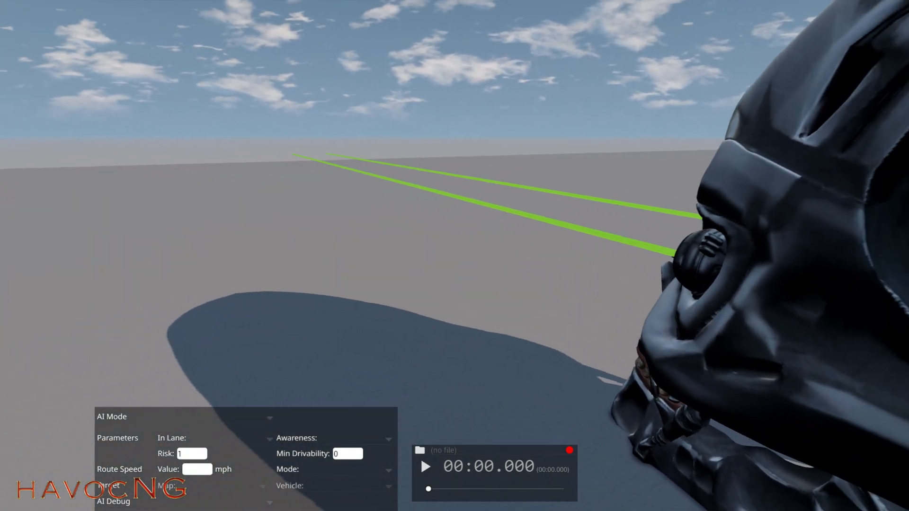
key(d)
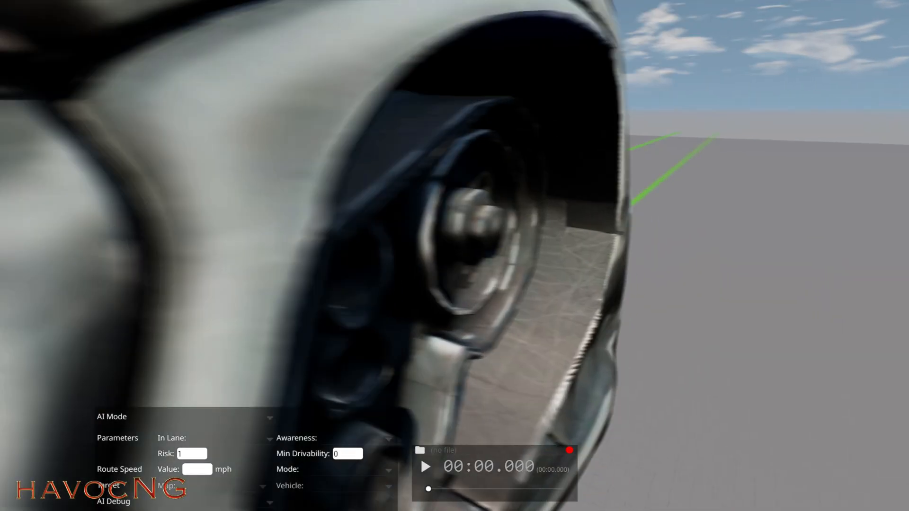
key(w)
key(w)
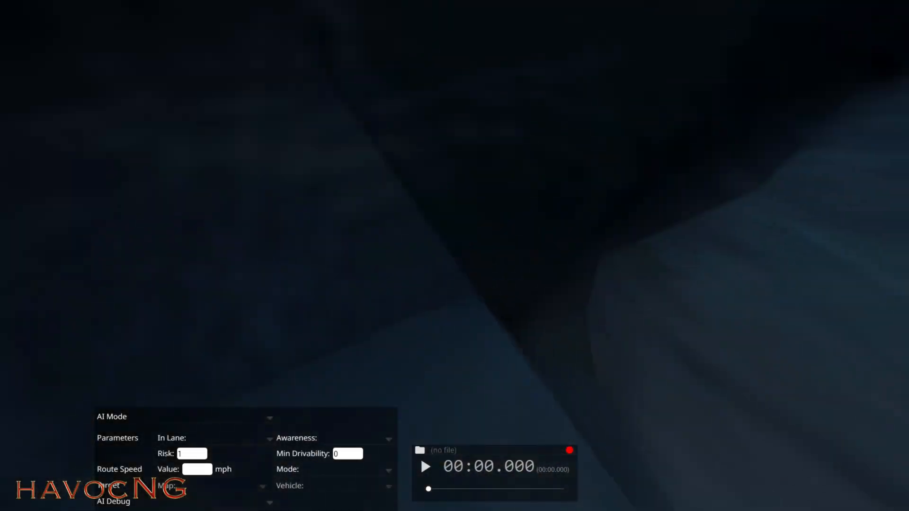
key(d)
key(s)
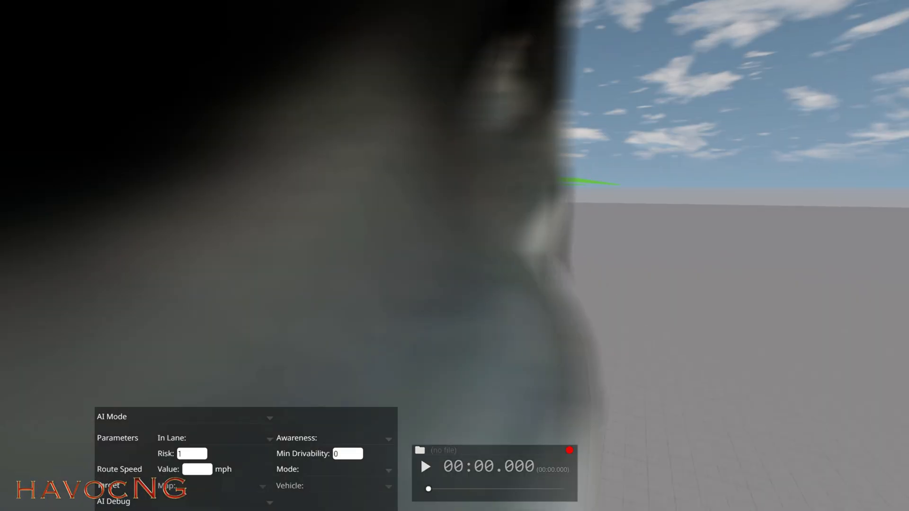
key(d)
key(d)
key(w)
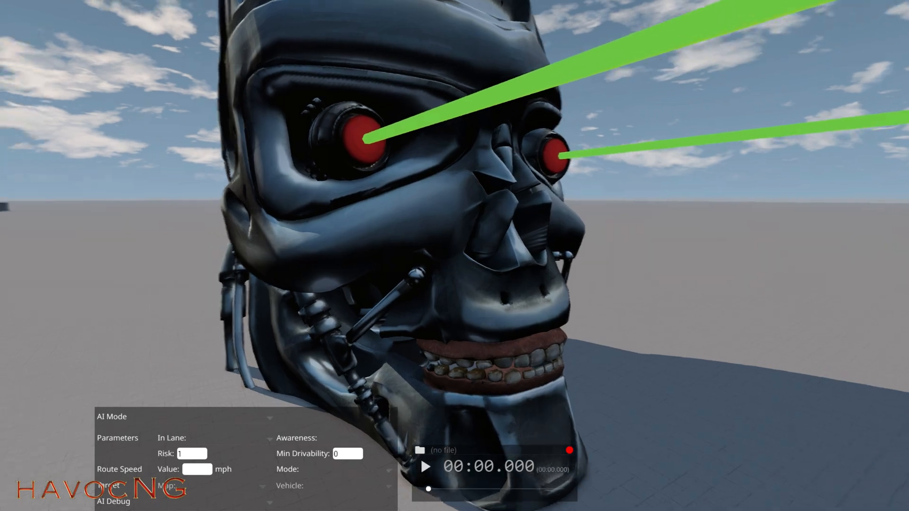
key(a)
key(w)
key(a)
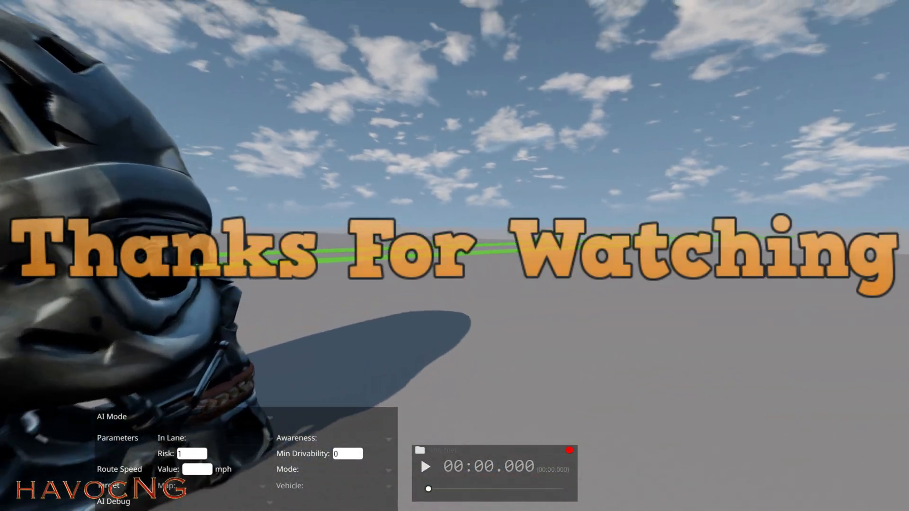